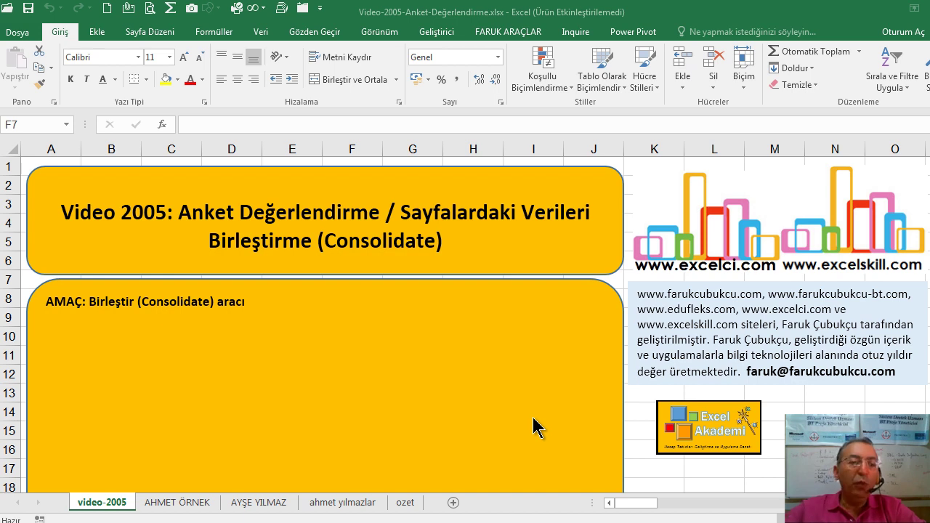
- Look over the AHMET ÖRNEK and AYŞE YILMAZ survey sheets
left_click(92, 302)
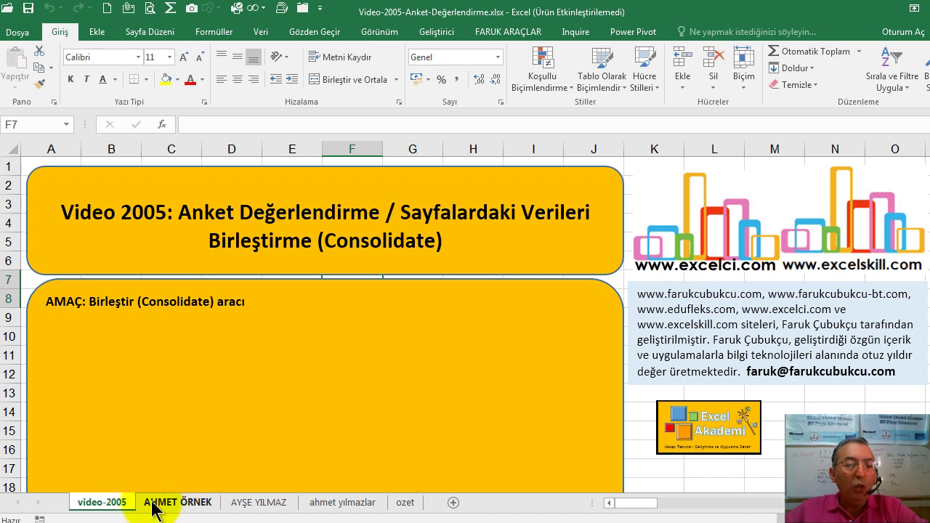
left_click(176, 504)
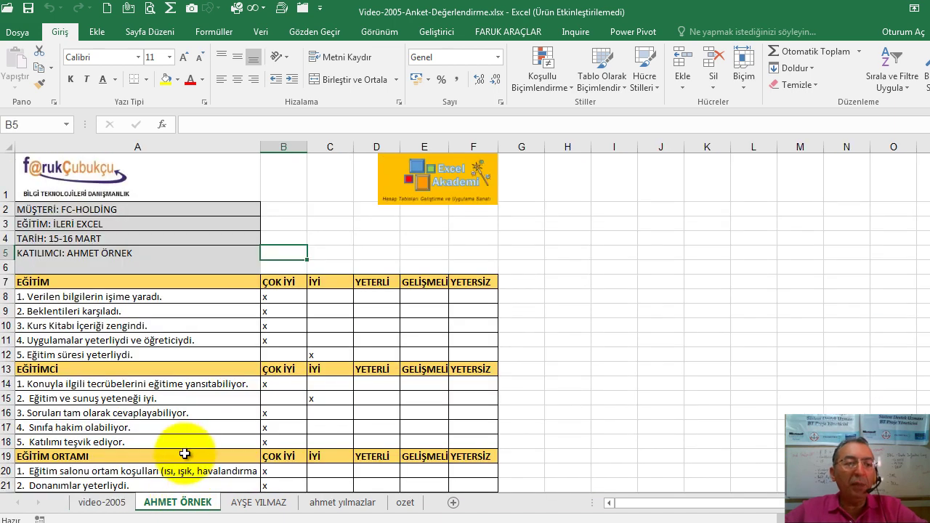
scroll(265, 327, "down", 4)
scroll(263, 332, "up", 4)
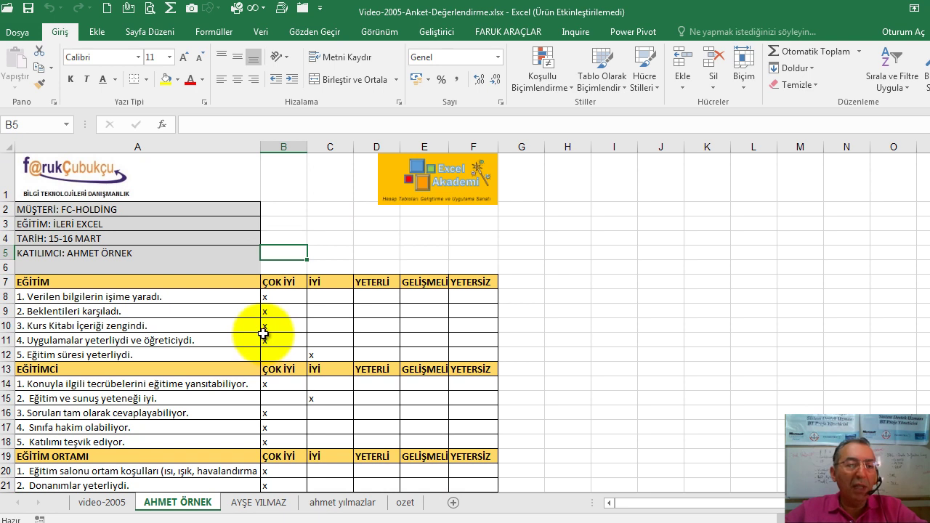
scroll(242, 276, "down", 2)
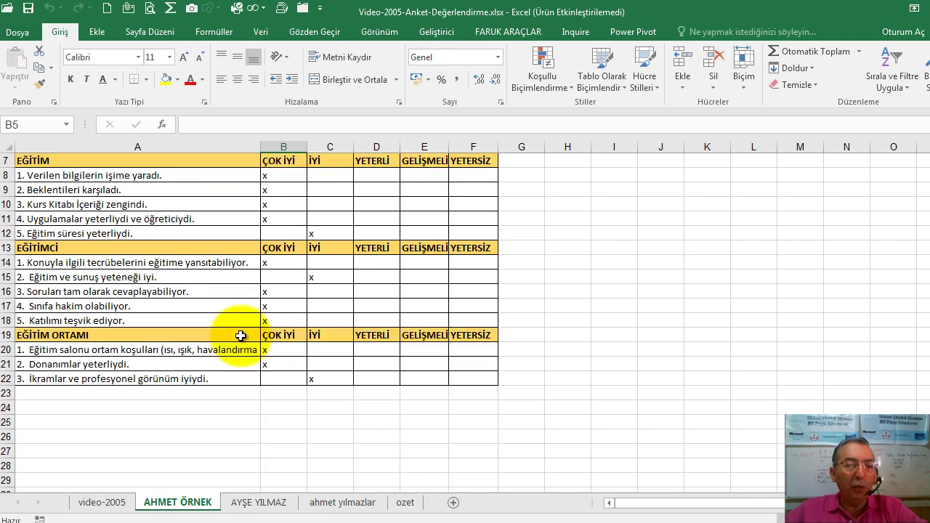
scroll(242, 325, "up", 2)
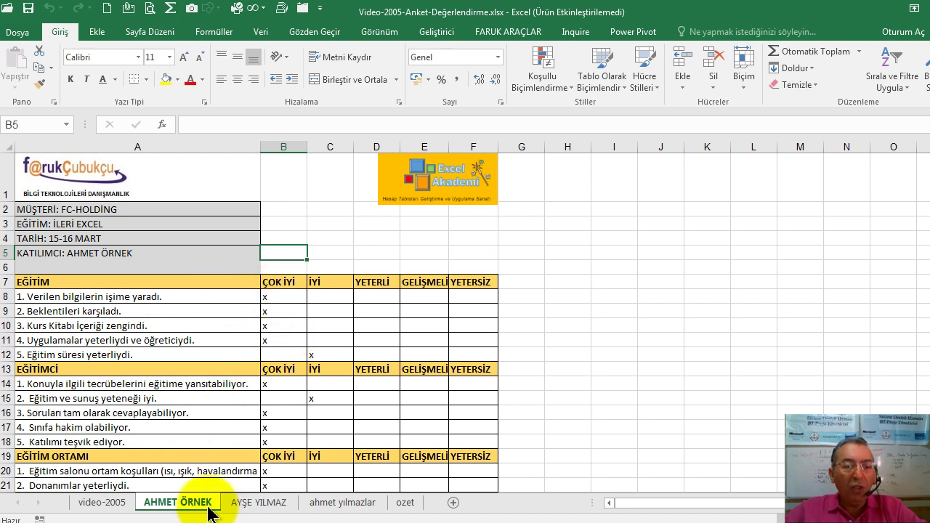
left_click(250, 502)
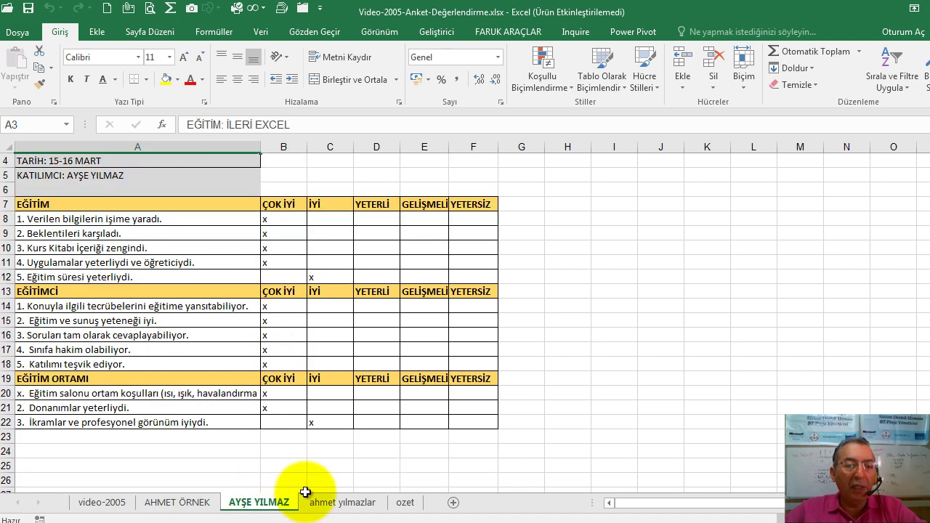
scroll(300, 480, "up", 1)
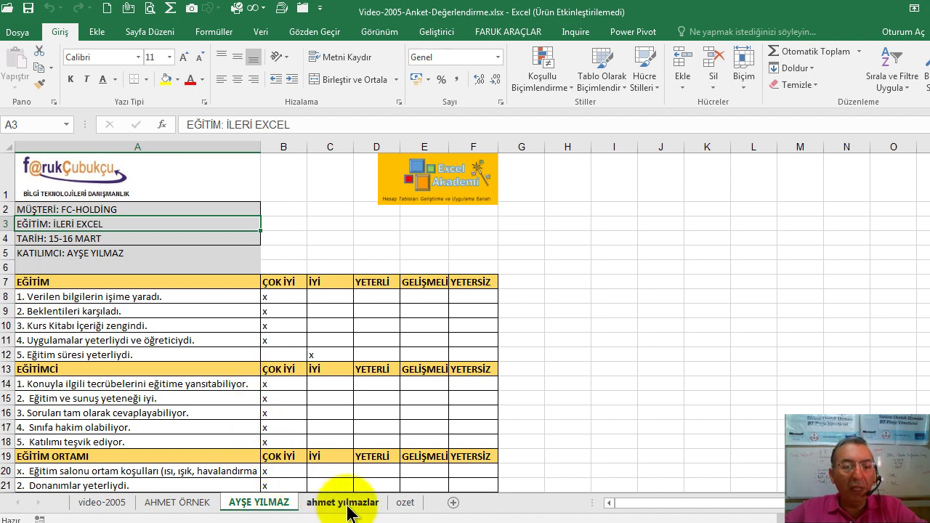
- Compare the three participant sheets, ending on the ozet sheet with its row 63 totals chart
left_click(317, 505)
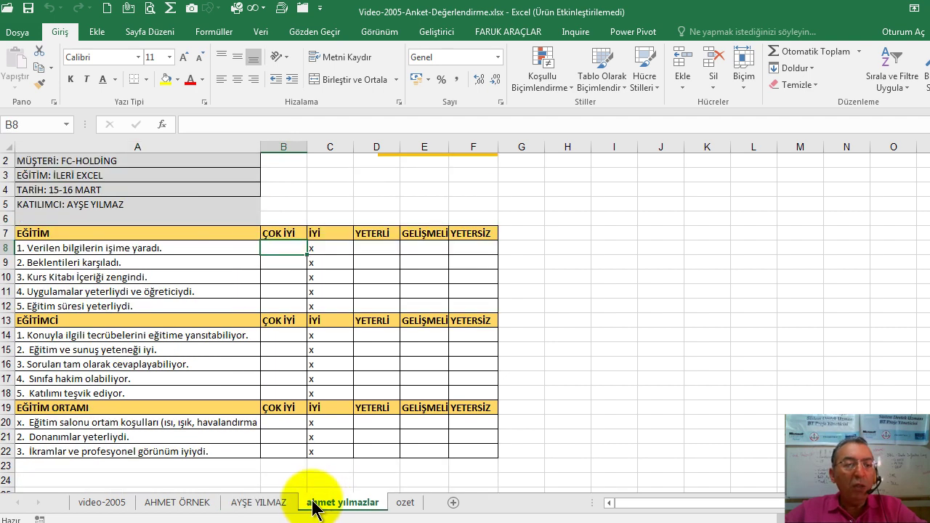
left_click(178, 503)
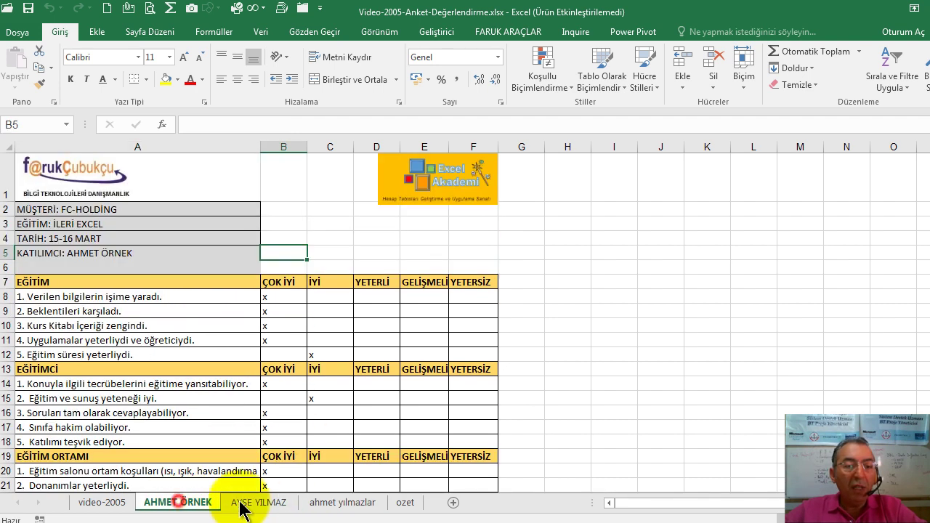
left_click(245, 503)
left_click(329, 503)
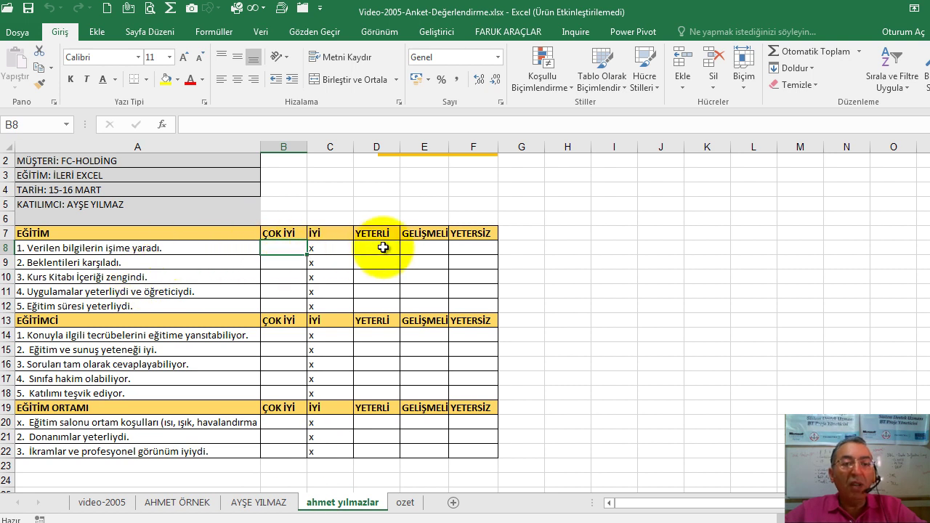
left_click(268, 500)
left_click(195, 503)
left_click(244, 503)
left_click(178, 503)
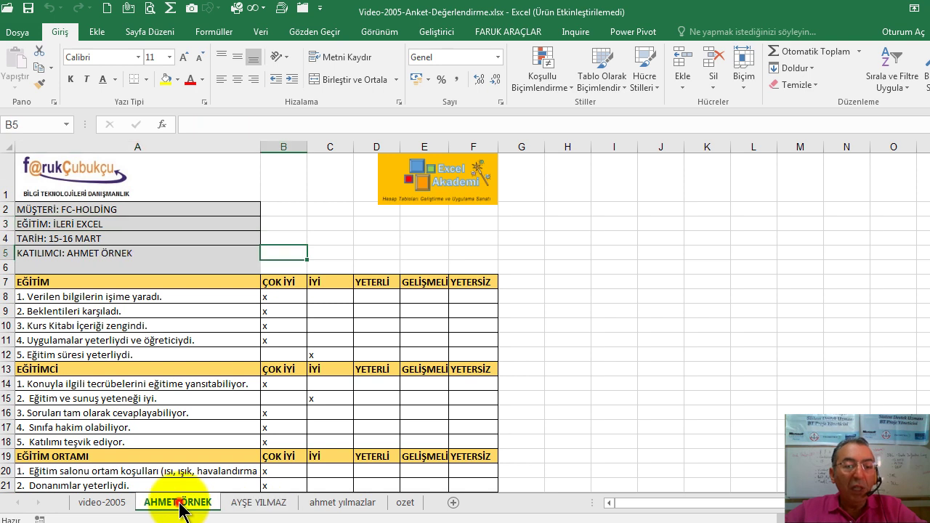
left_click(405, 502)
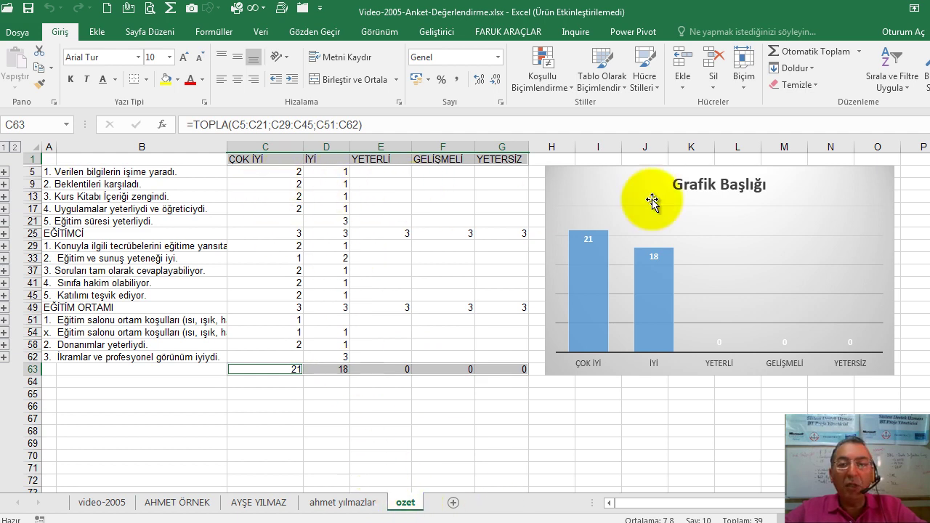
- Delete the ozet summary sheet
right_click(403, 503)
left_click(443, 349)
left_click(460, 311)
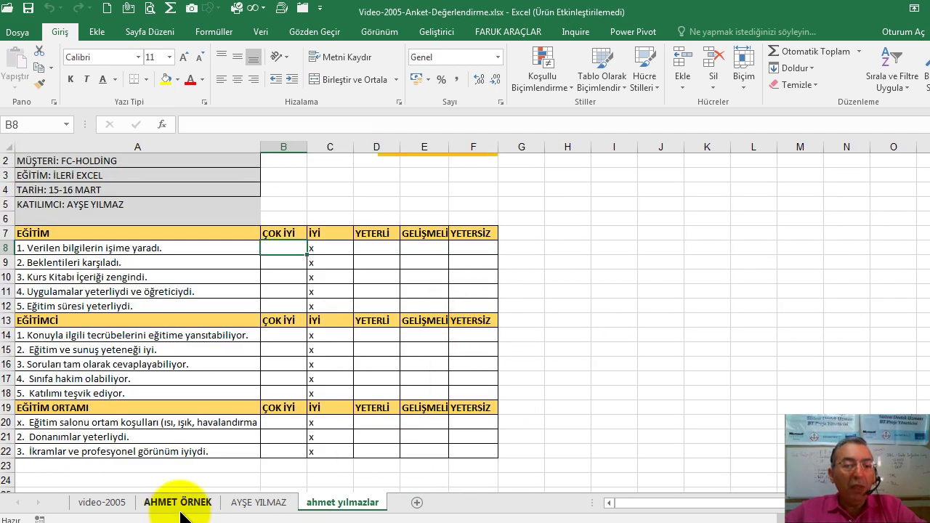
left_click(178, 509)
left_click(261, 503)
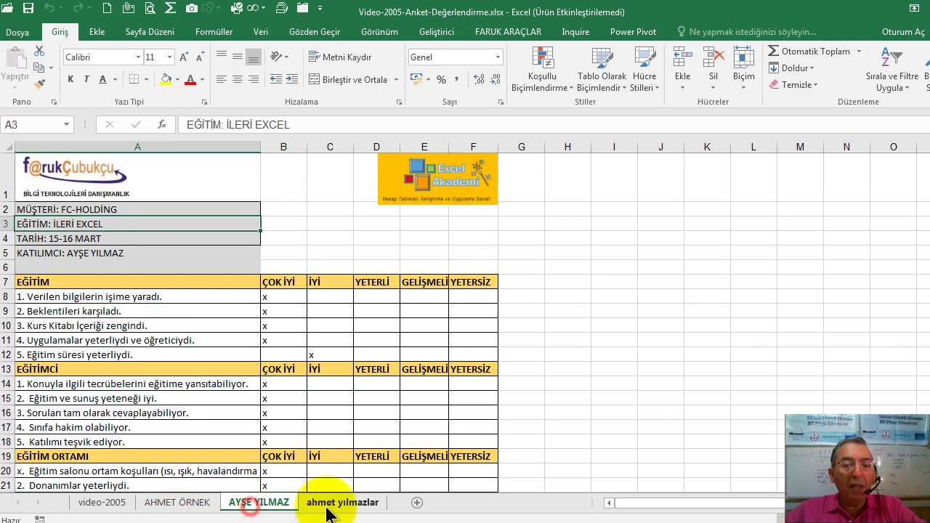
left_click(328, 509)
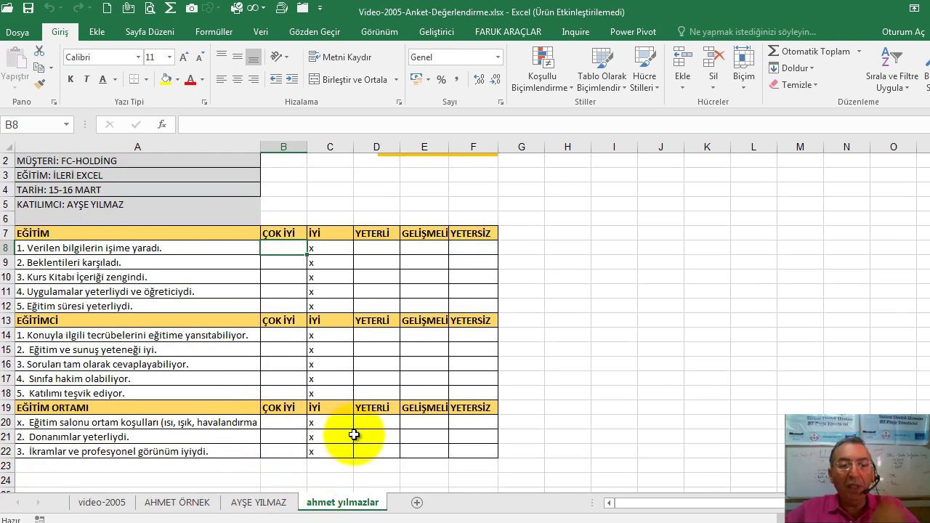
left_click(416, 502)
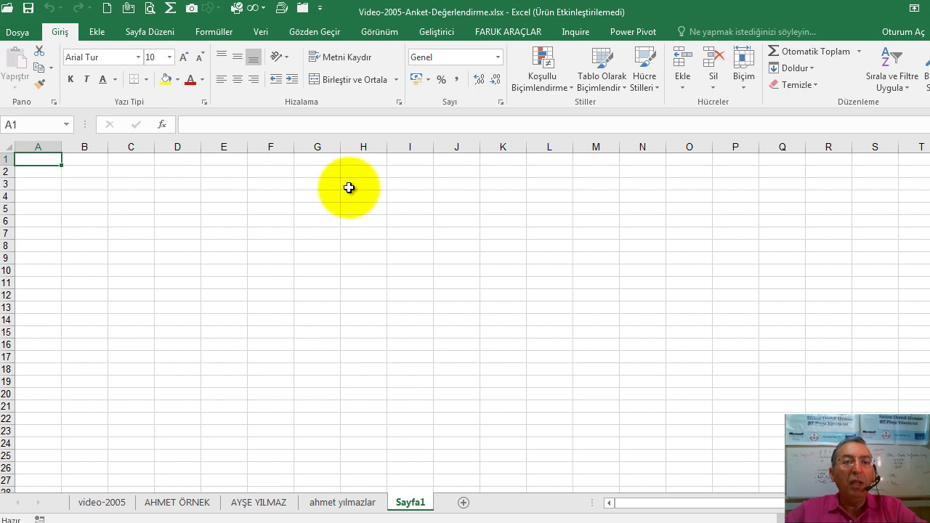
- Start a consolidation with A7:F22 from AHMET ÖRNEK as the first source range
left_click(263, 33)
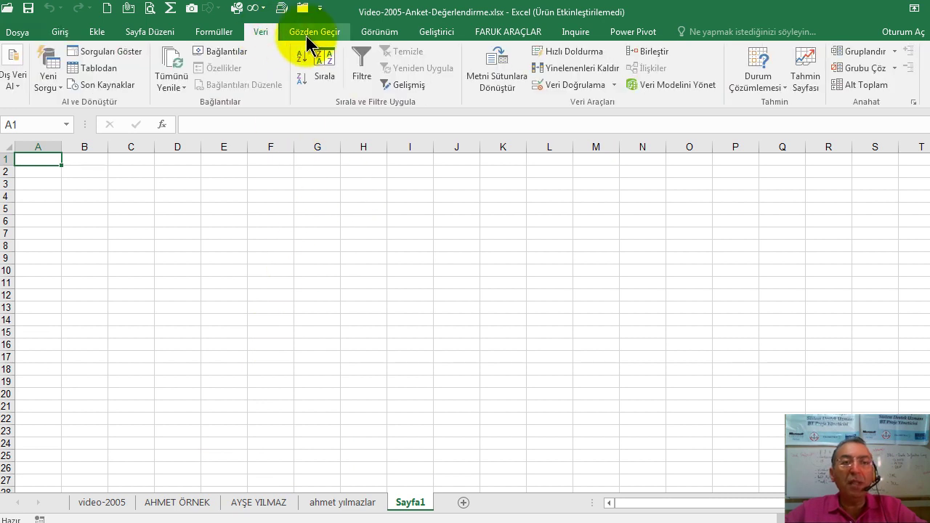
left_click(652, 52)
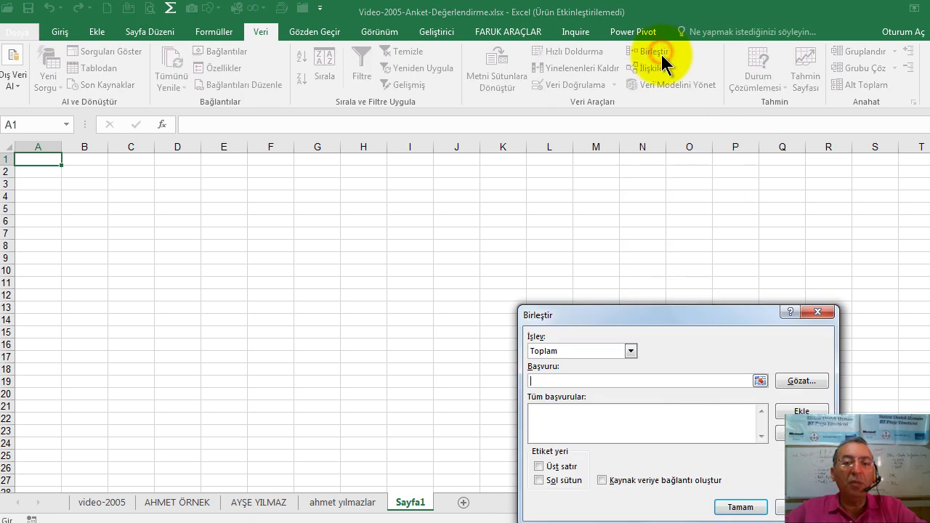
left_click(175, 502)
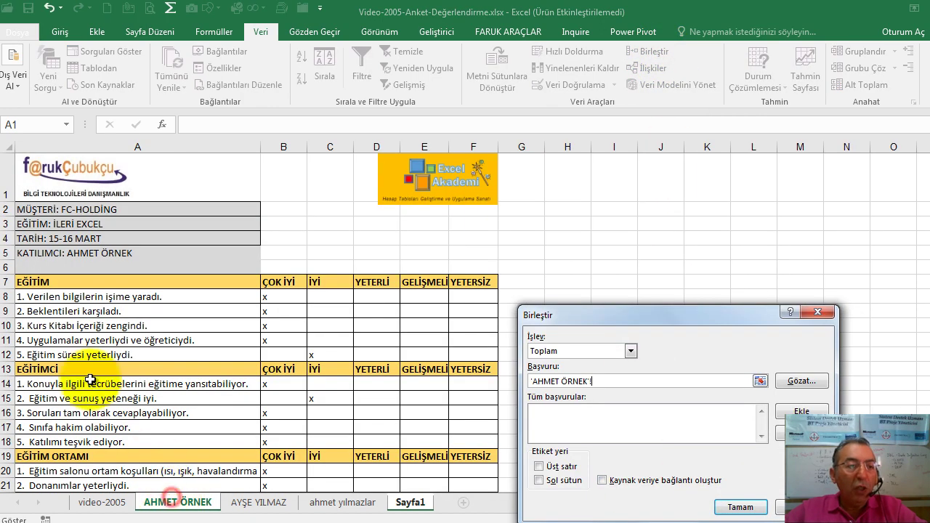
mouse_move(43, 282)
left_mouse_down()
mouse_move(216, 290)
mouse_move(461, 516)
left_mouse_up()
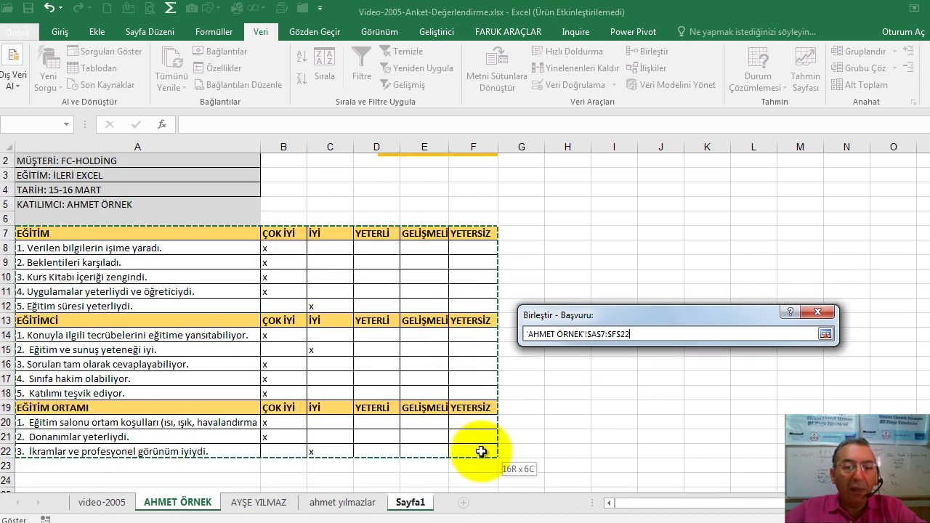
left_click_drag(462, 516, 481, 449)
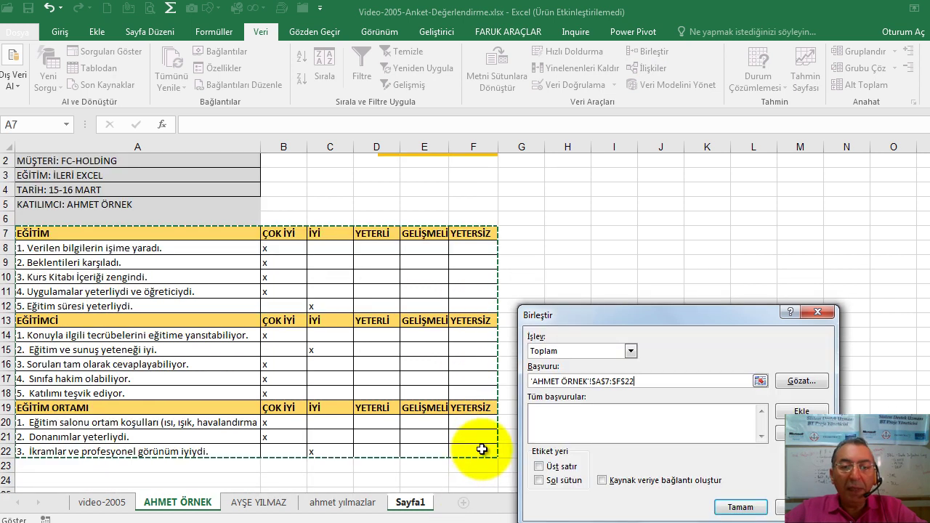
left_click(806, 411)
left_click(261, 502)
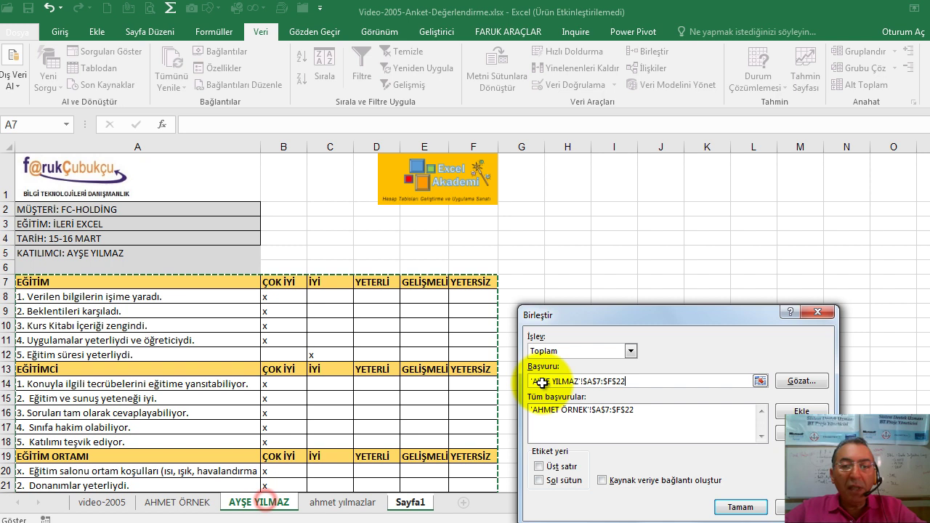
left_click(800, 412)
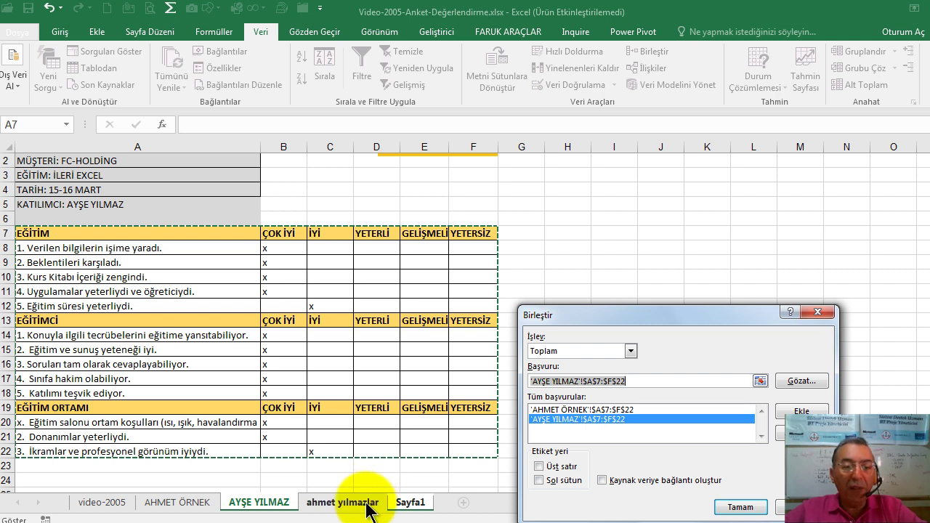
left_click(364, 502)
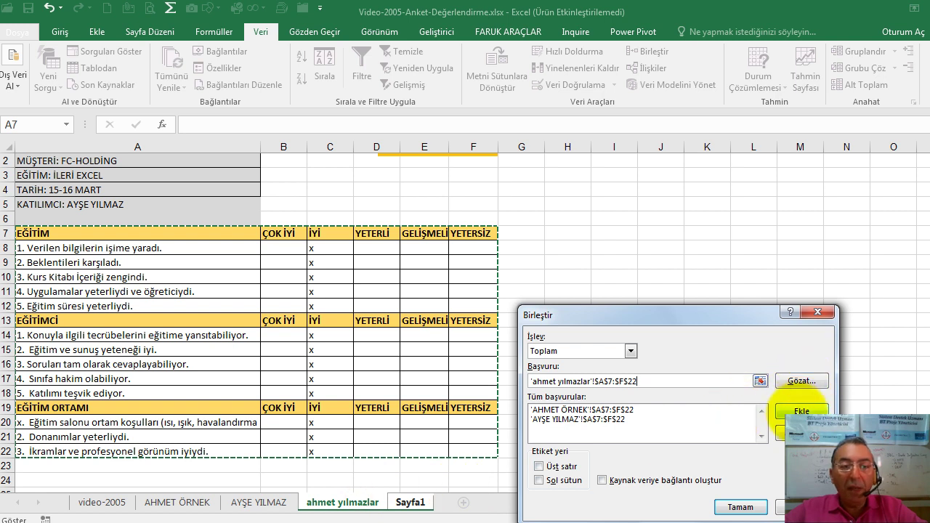
left_click(802, 409)
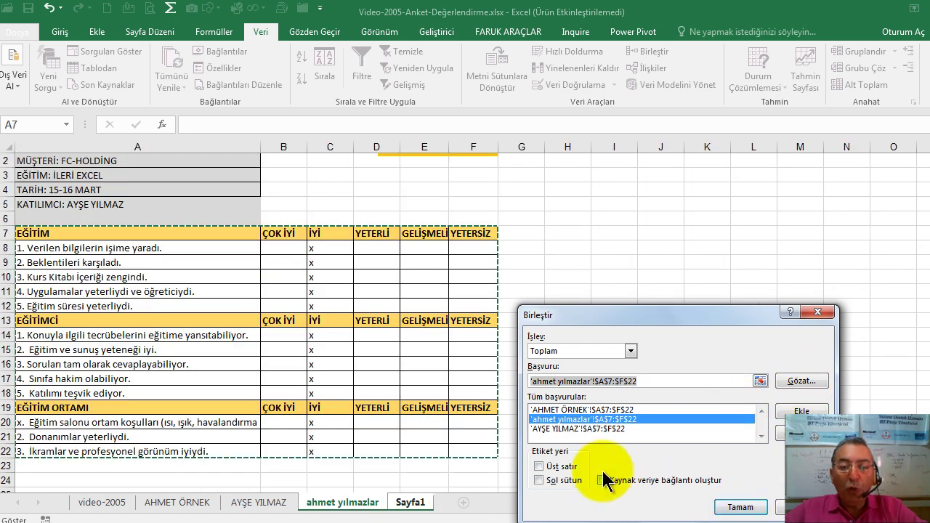
left_click(558, 466)
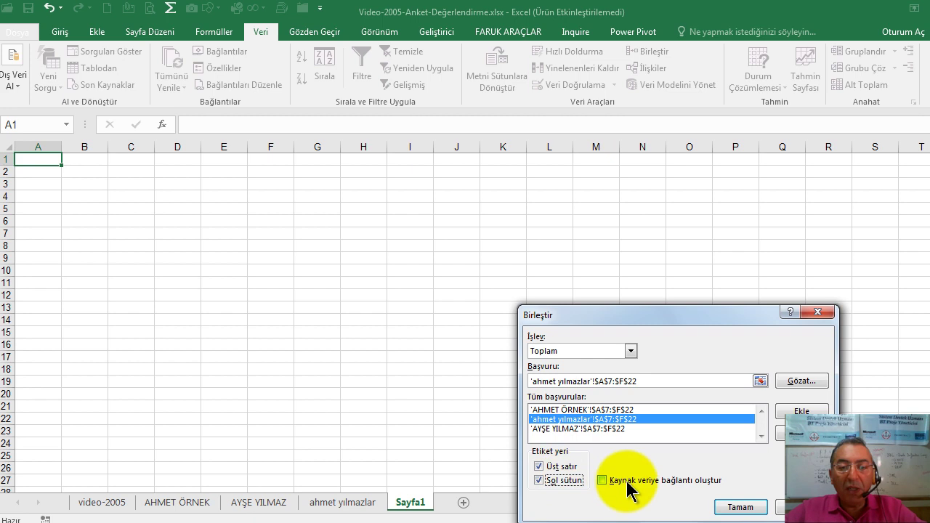
left_click(738, 507)
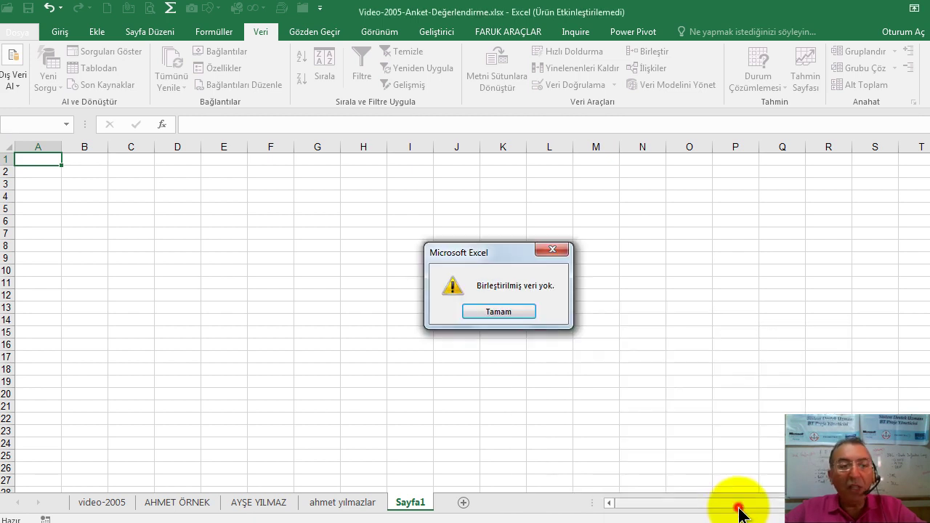
left_click(500, 313)
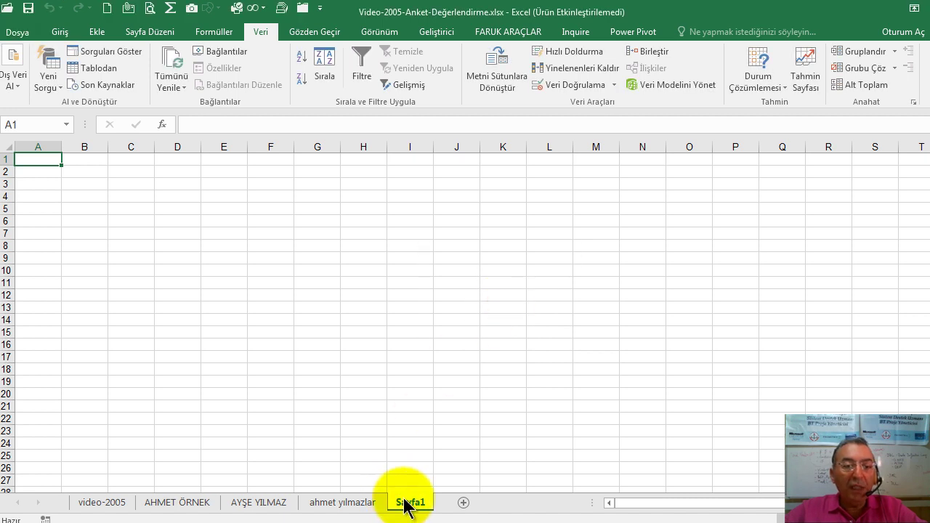
- Rerun the consolidation with the Say (Count) function to fill Sayfa1 with grouped counts
left_click(654, 52)
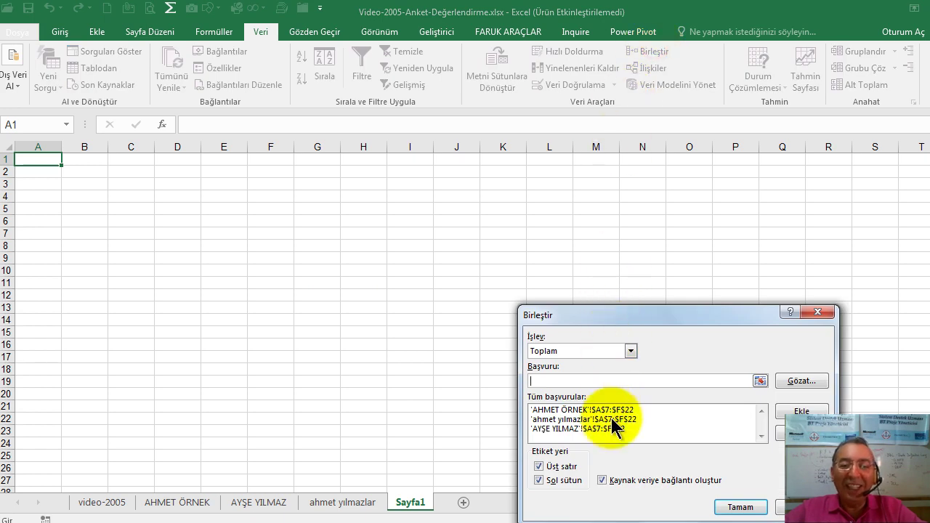
left_click(630, 352)
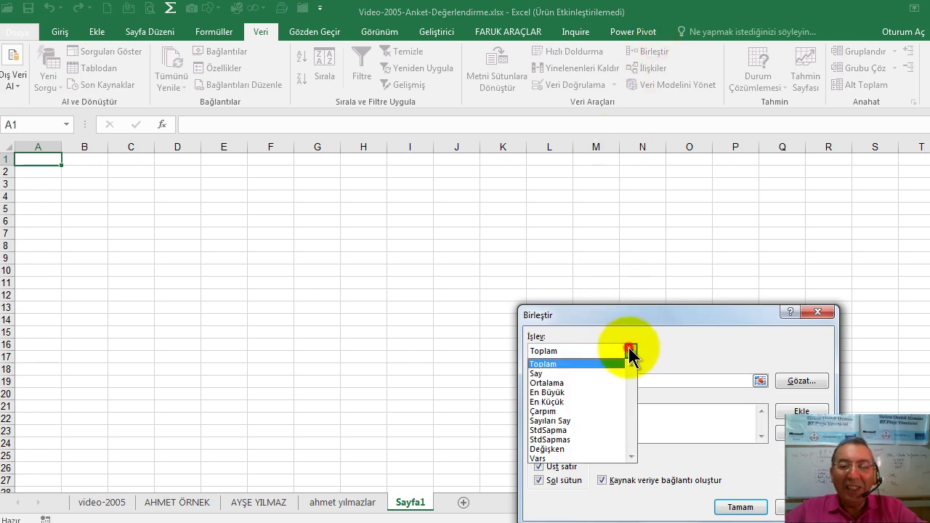
left_click(560, 373)
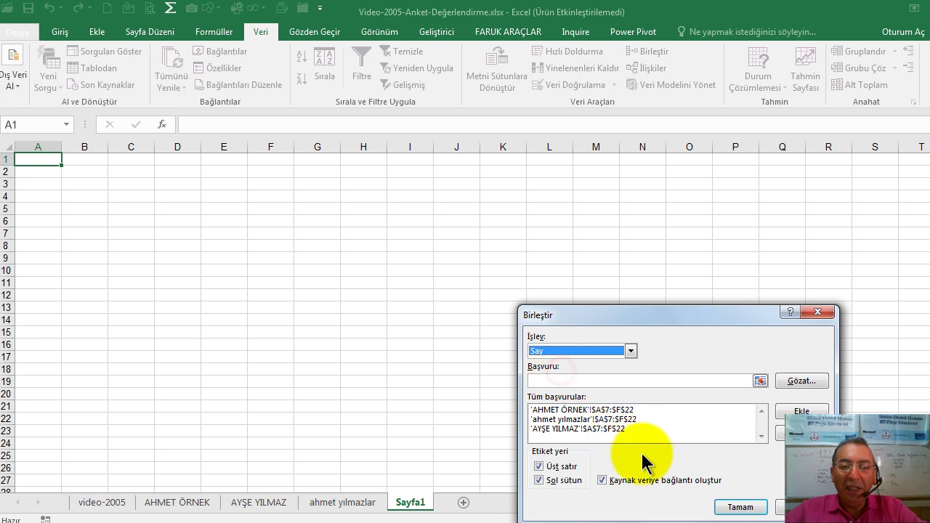
left_click(737, 507)
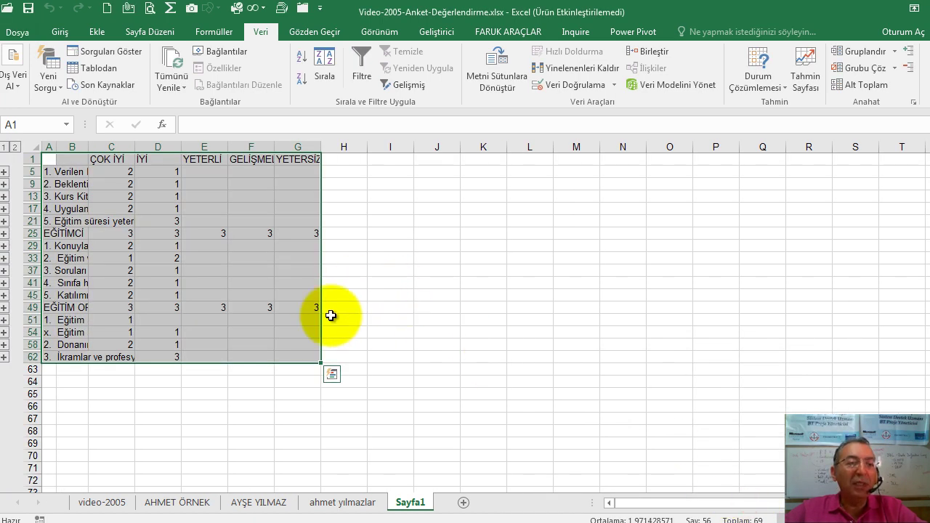
- Widen column B and inspect the grouped detail rows behind rows 21 and 51
left_click_drag(88, 147, 164, 142)
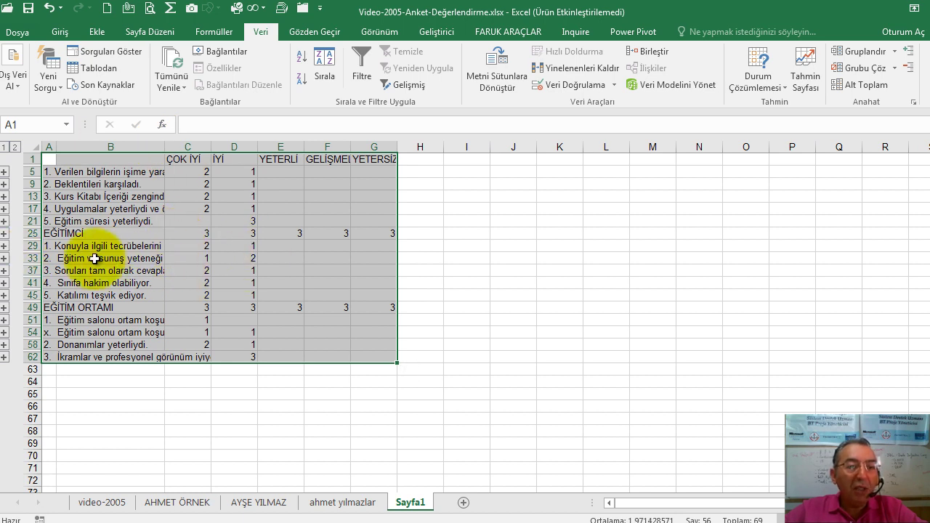
left_click(249, 222)
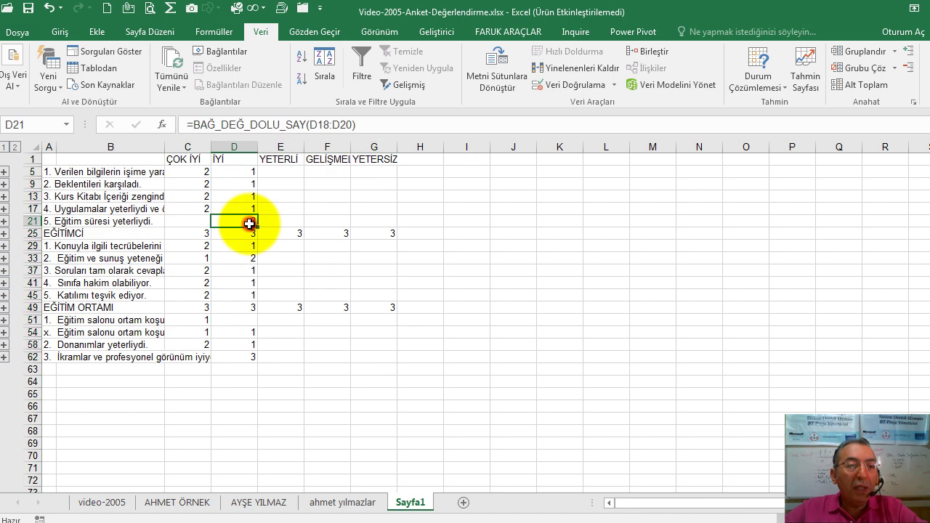
left_click(5, 221)
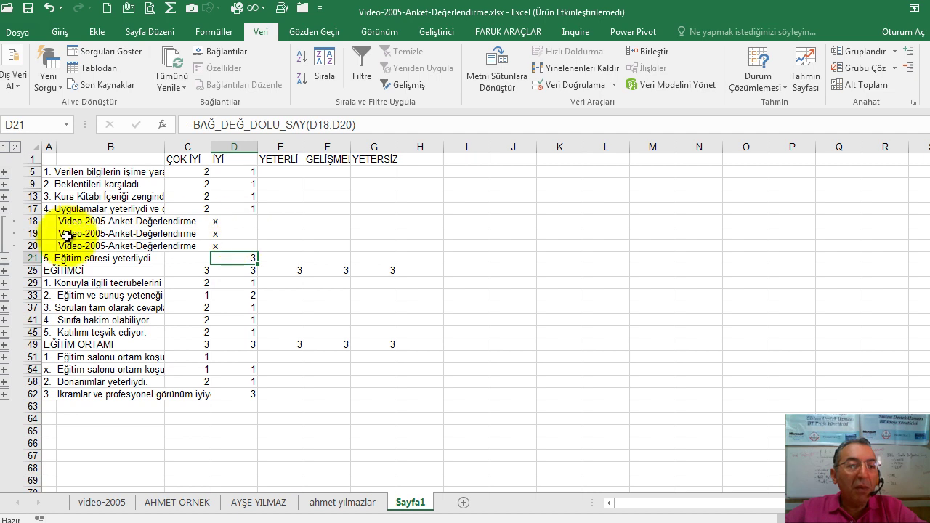
left_click(5, 257)
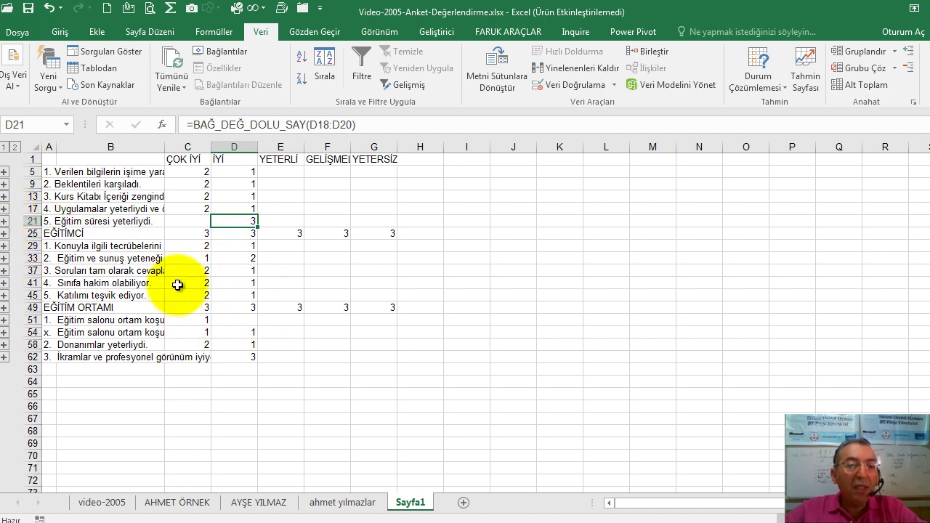
left_click(201, 320)
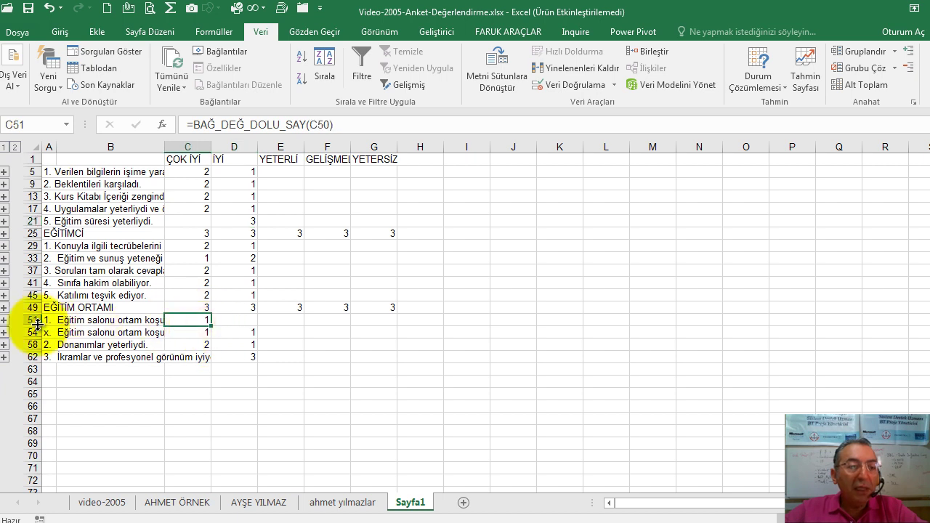
left_click(3, 320)
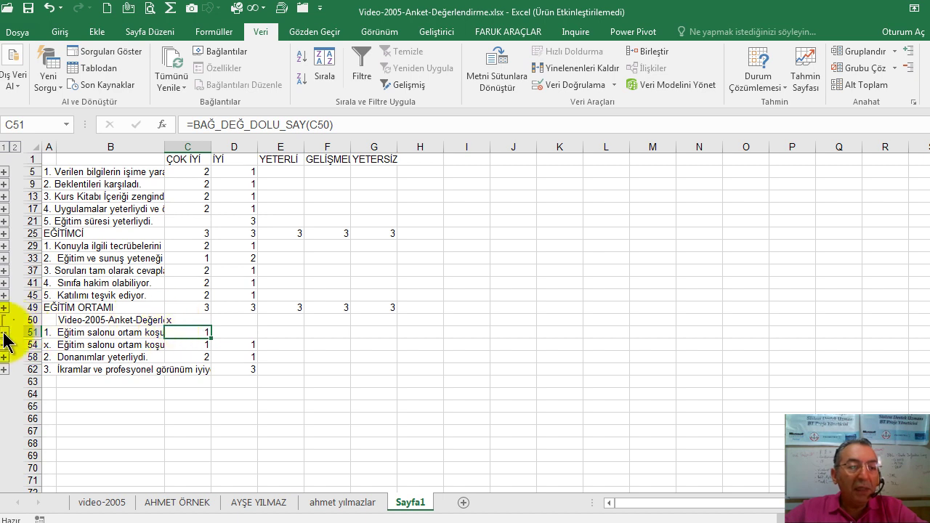
left_click(4, 332)
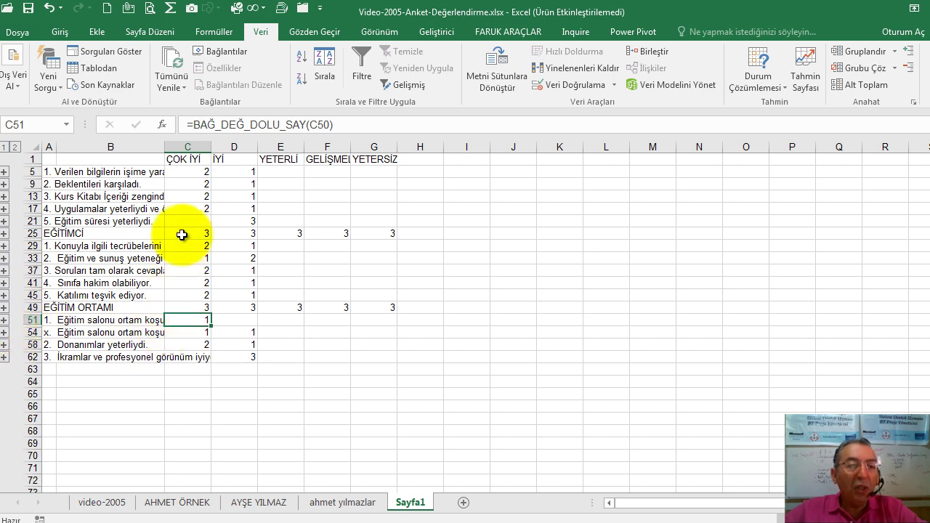
- Widen column B further to fit the questions and check the details behind row 5
left_click_drag(166, 151, 278, 146)
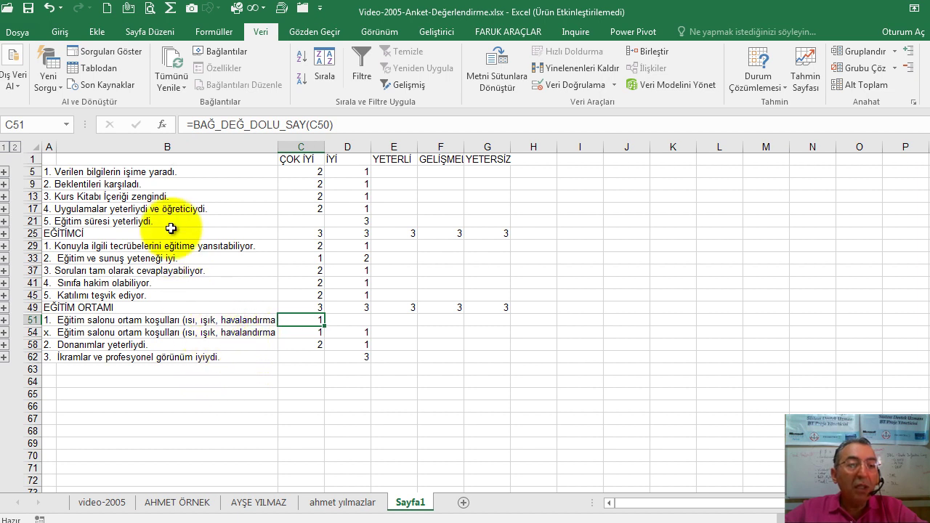
left_click(4, 172)
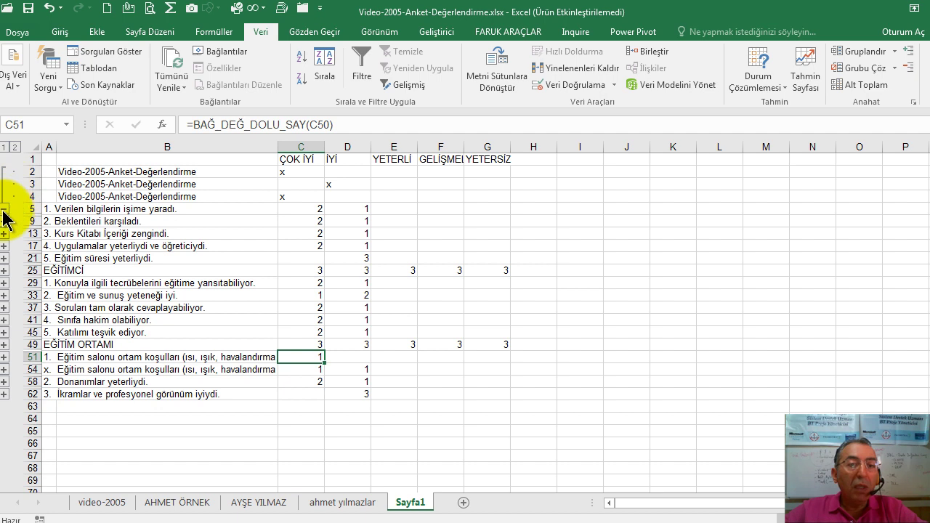
left_click(4, 208)
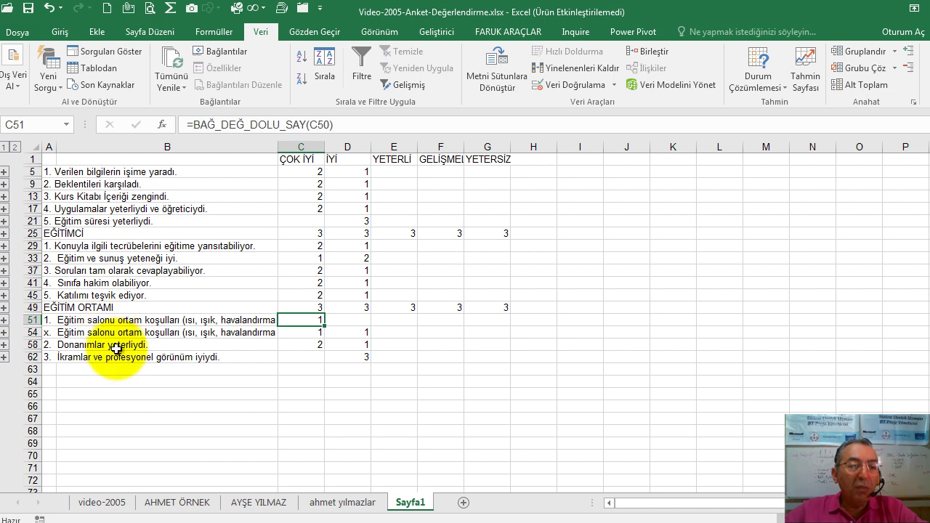
- Change the first EĞİTİM ORTAMI item in A20 on AYŞE YILMAZ from x. to 1
left_click(347, 503)
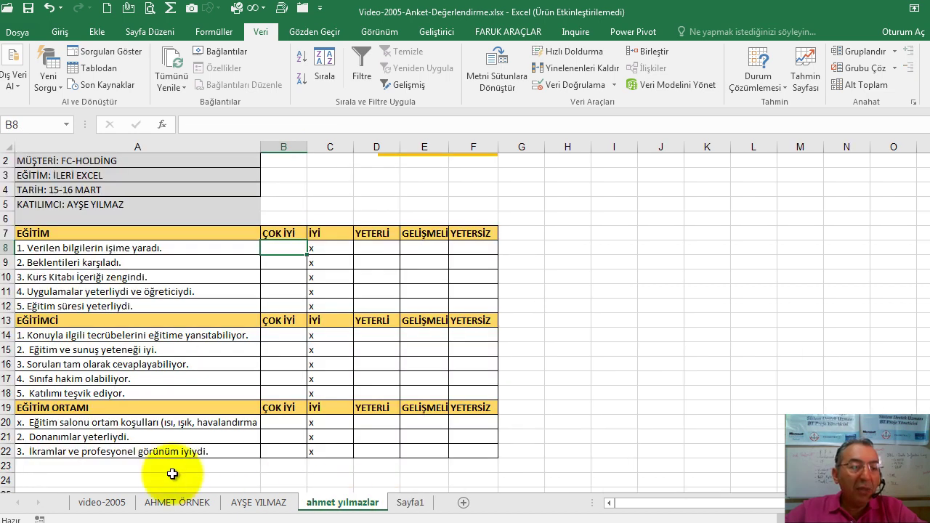
left_click(273, 503)
left_click(183, 500)
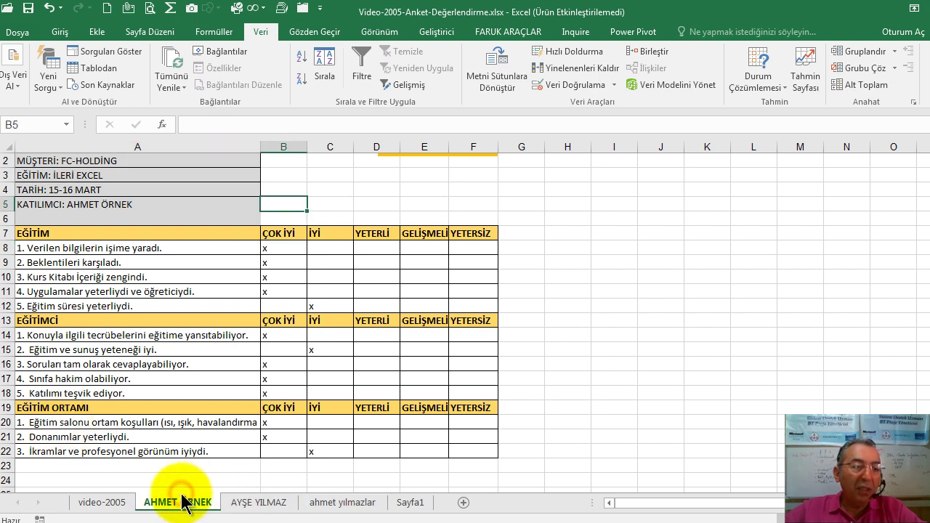
left_click(256, 503)
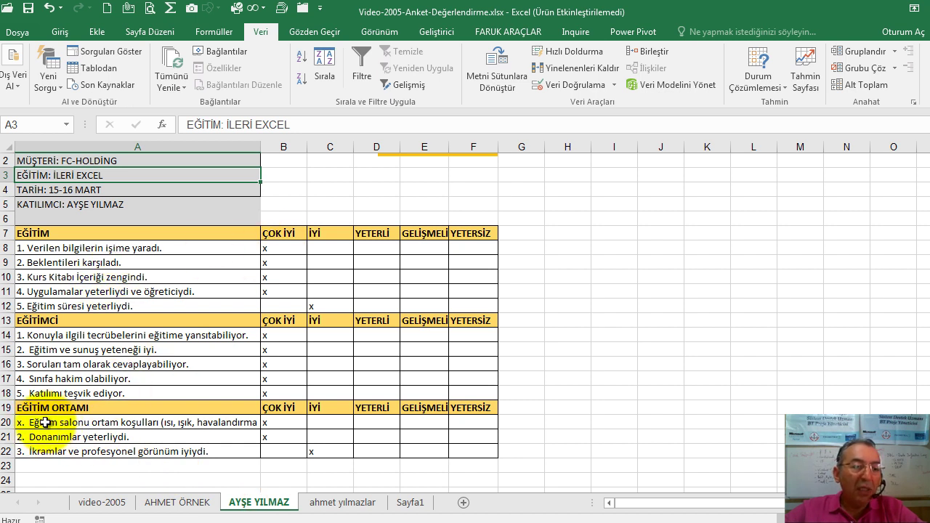
double_click(24, 423)
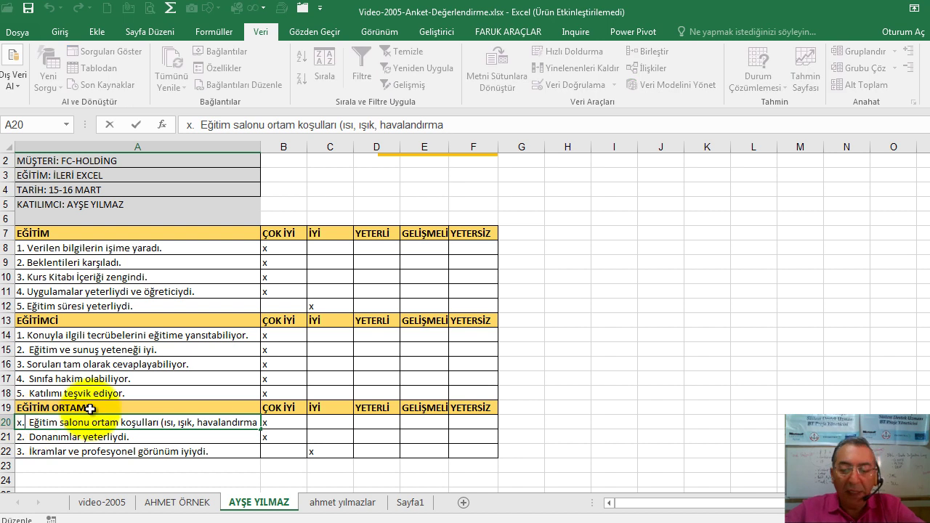
type("1")
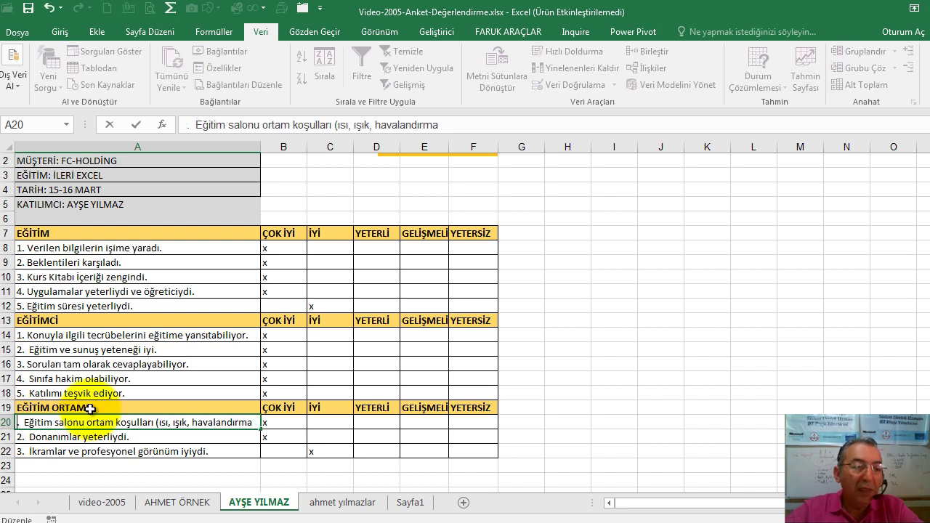
left_click(341, 502)
double_click(20, 421)
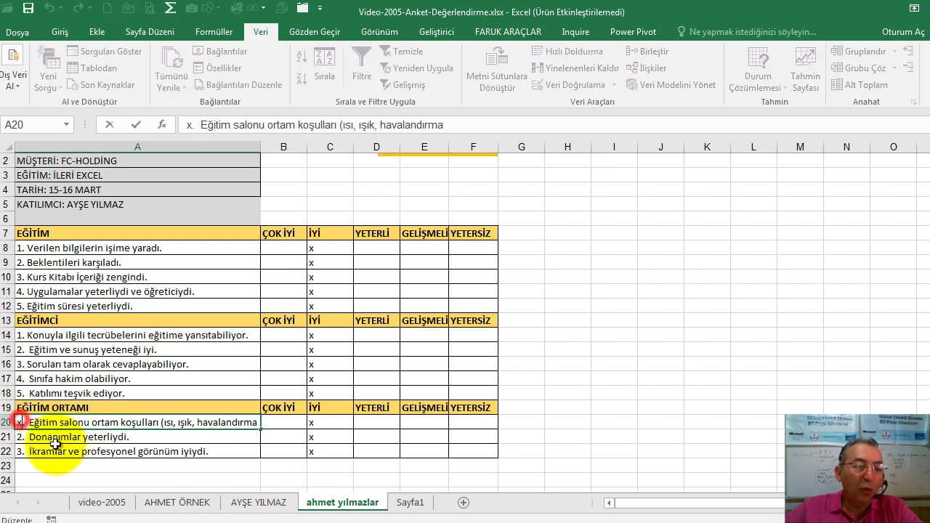
key("BackSpace")
type("1")
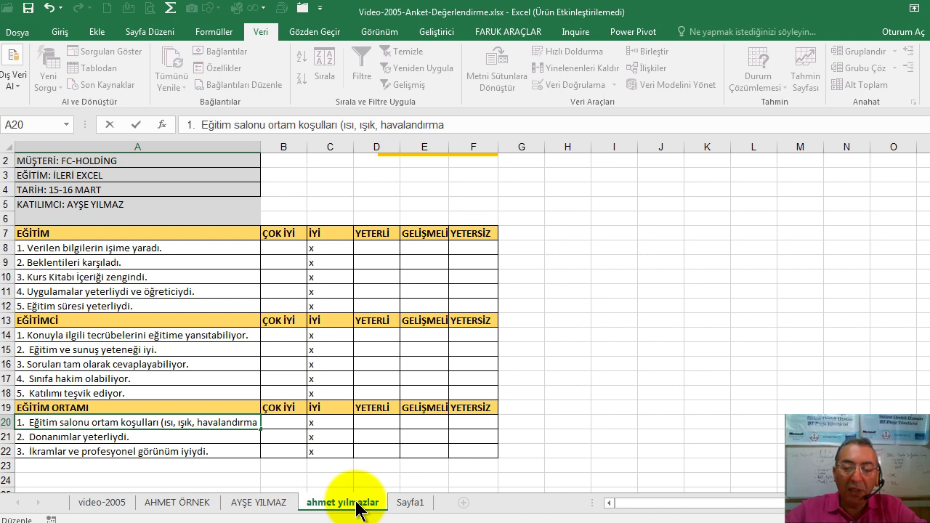
key("Return")
left_click(411, 503)
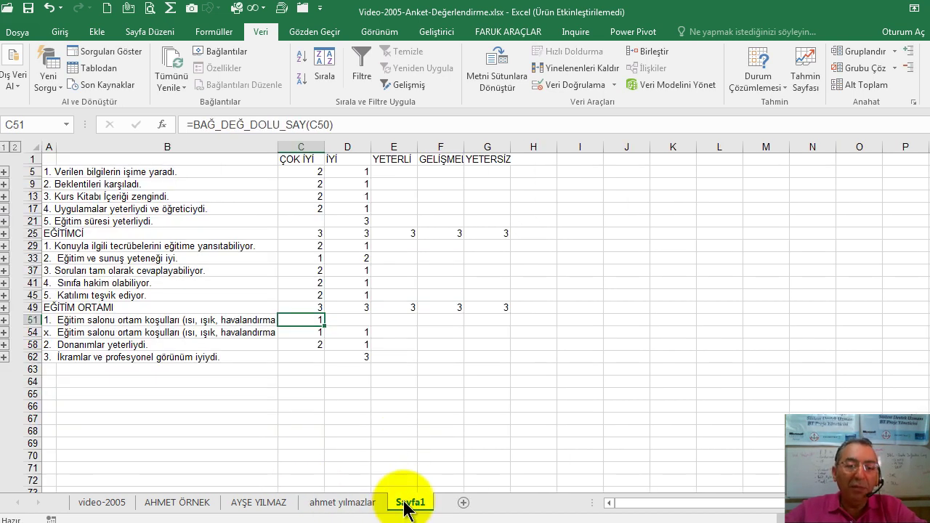
- Delete Sayfa1, add a blank Sayfa2, and open the Consolidate dialog
right_click(405, 508)
left_click(446, 348)
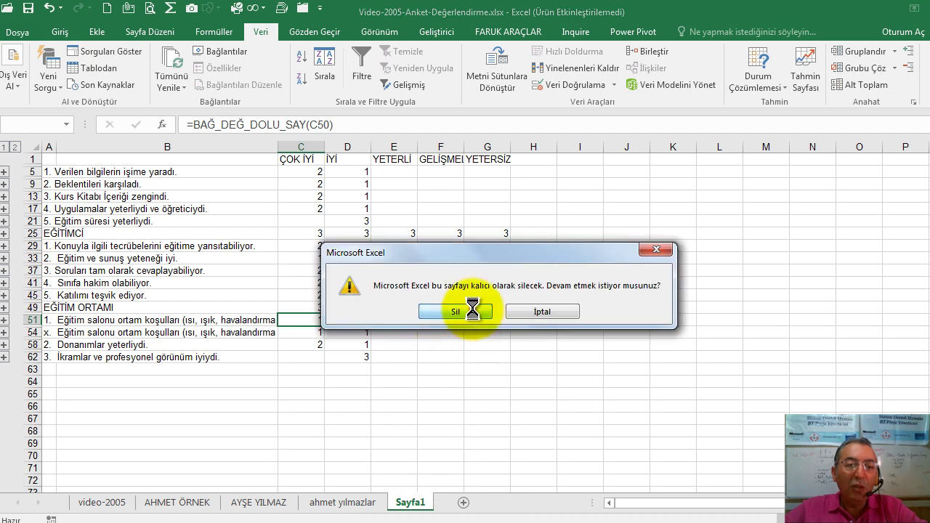
left_click(473, 311)
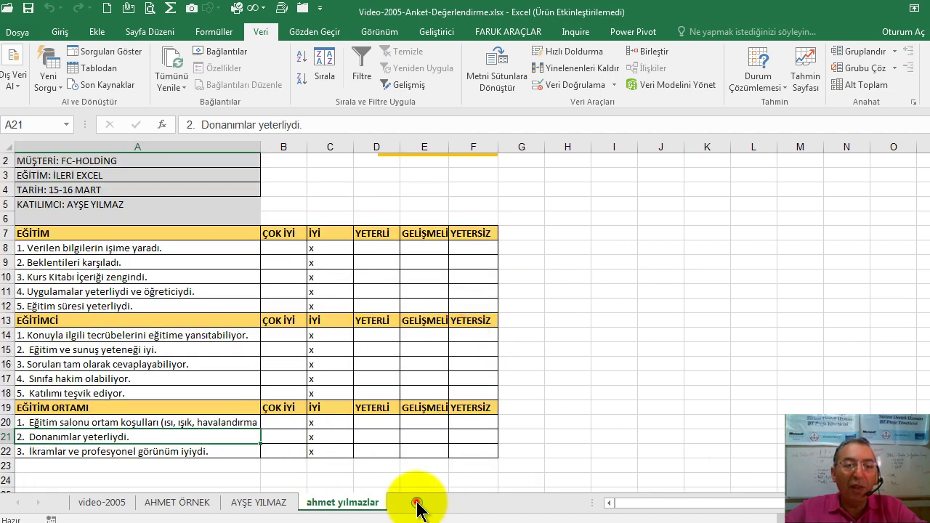
left_click(416, 502)
left_click(646, 51)
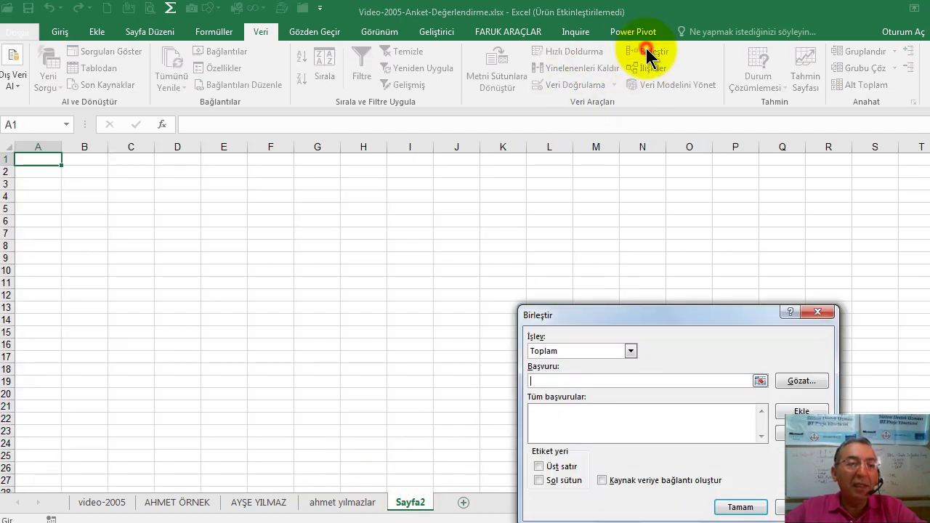
- Count-consolidate AHMET ÖRNEK's A7:F22 into Sayfa2, producing an unlabeled block of 1s
left_click(629, 353)
left_click(581, 372)
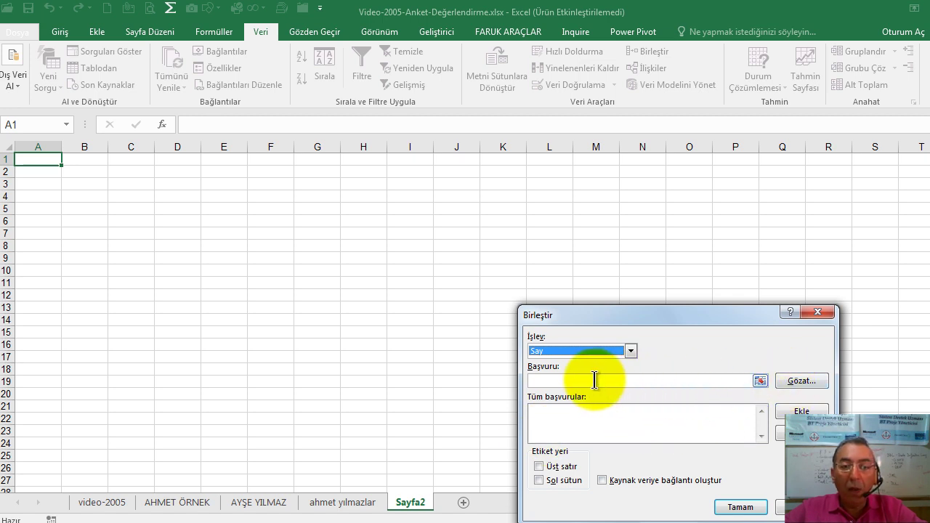
left_click(799, 383)
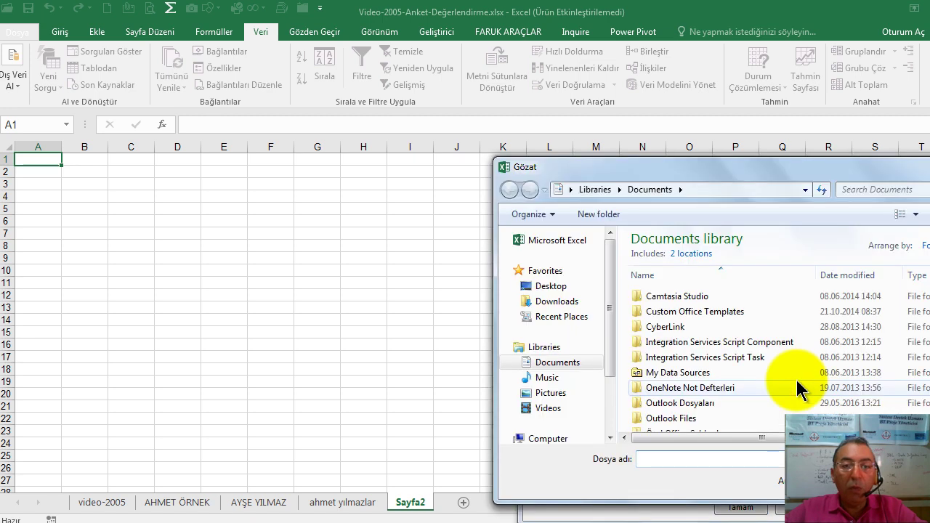
key("Escape")
left_click_drag(579, 315, 555, 245)
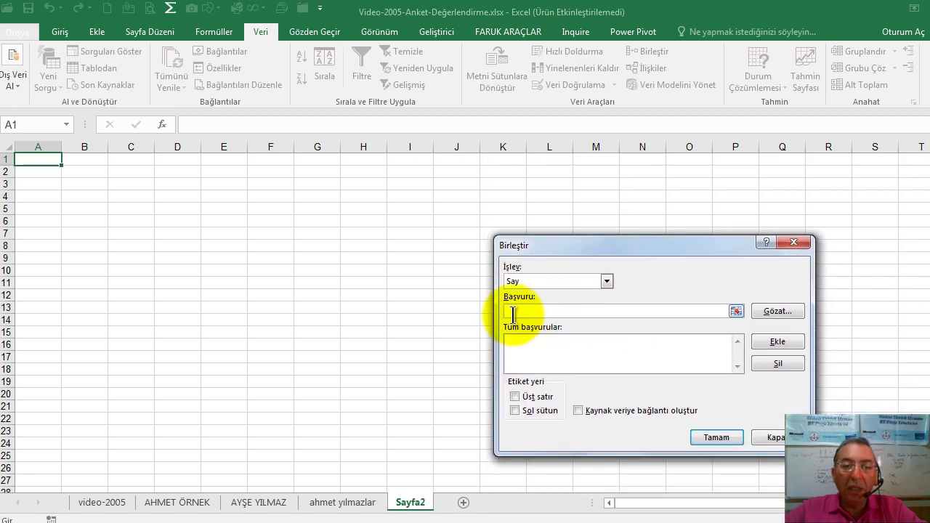
left_click(172, 502)
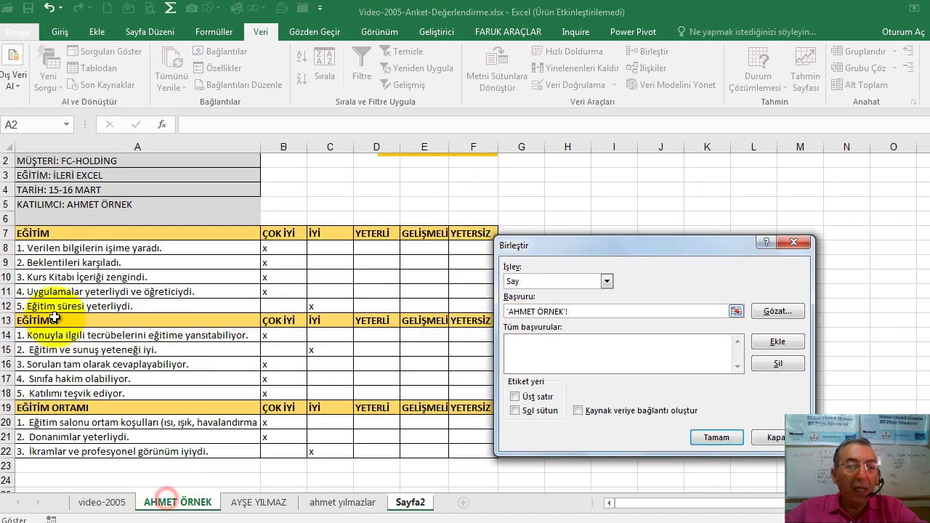
mouse_move(83, 234)
left_mouse_down()
mouse_move(482, 471)
mouse_move(487, 449)
left_mouse_up()
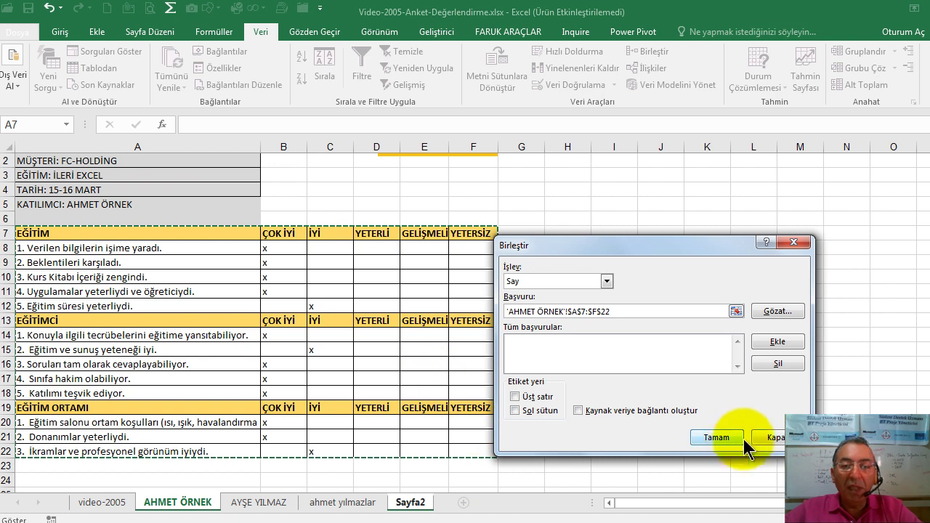
left_click(716, 434)
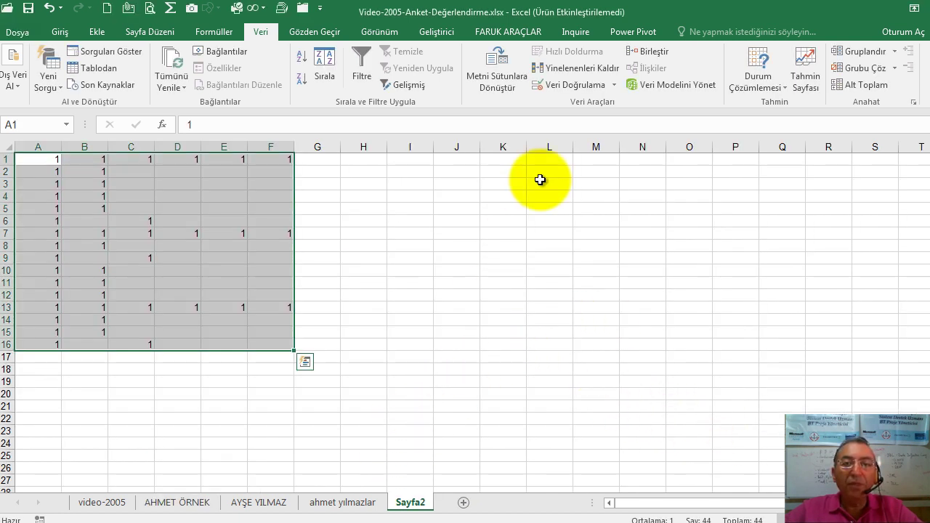
- Add A7:F22 from all three participant sheets as Count consolidation sources
left_click(625, 53)
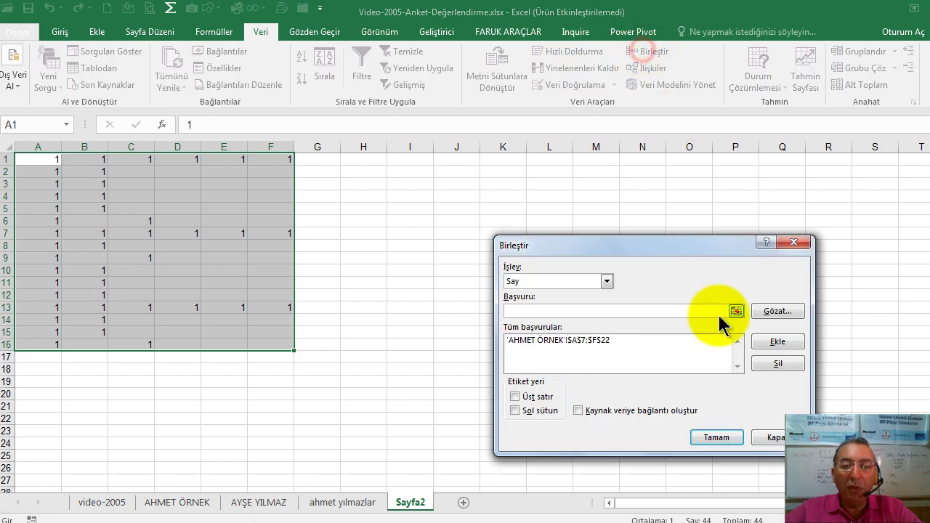
left_click(243, 505)
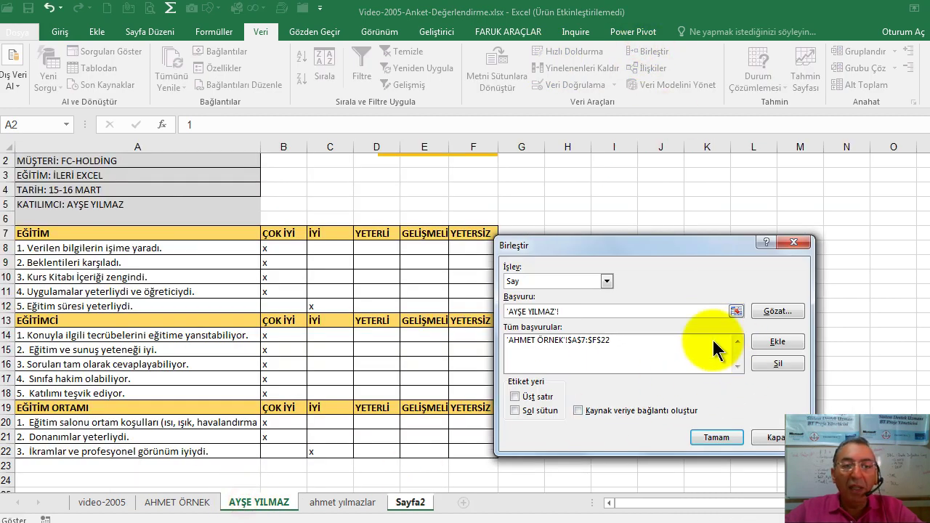
left_click(148, 234)
left_click_drag(148, 234, 473, 452)
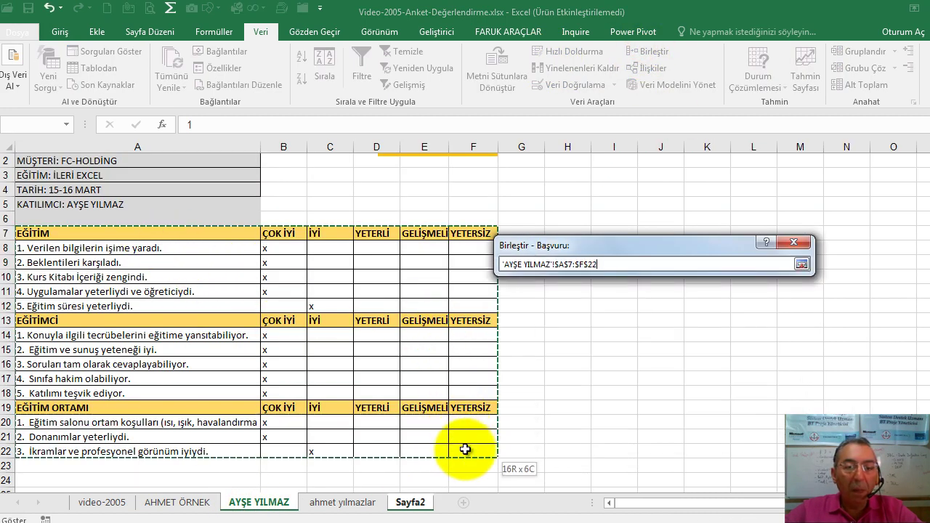
left_click(771, 345)
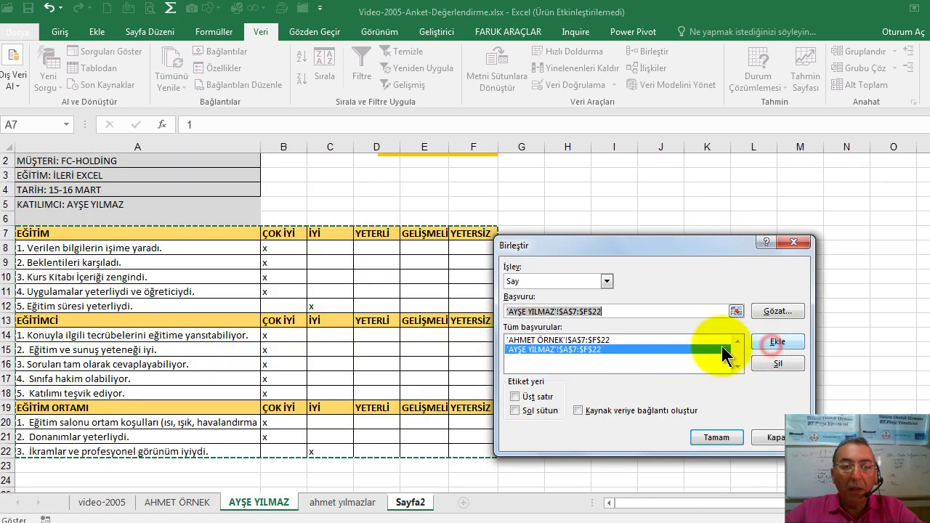
left_click(330, 501)
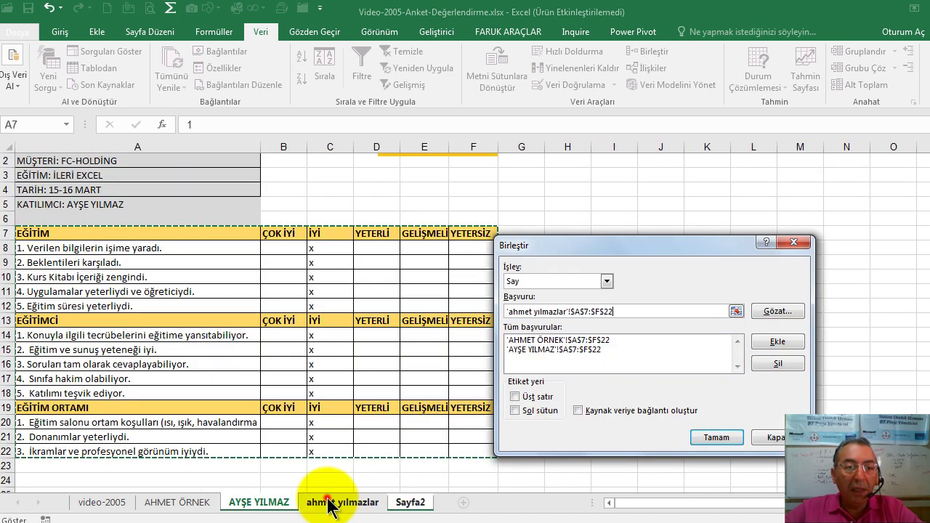
left_click(776, 342)
- Run it with top-row and left-column labels, dismiss the no-data warning, and begin deleting Sayfa2
left_click(515, 396)
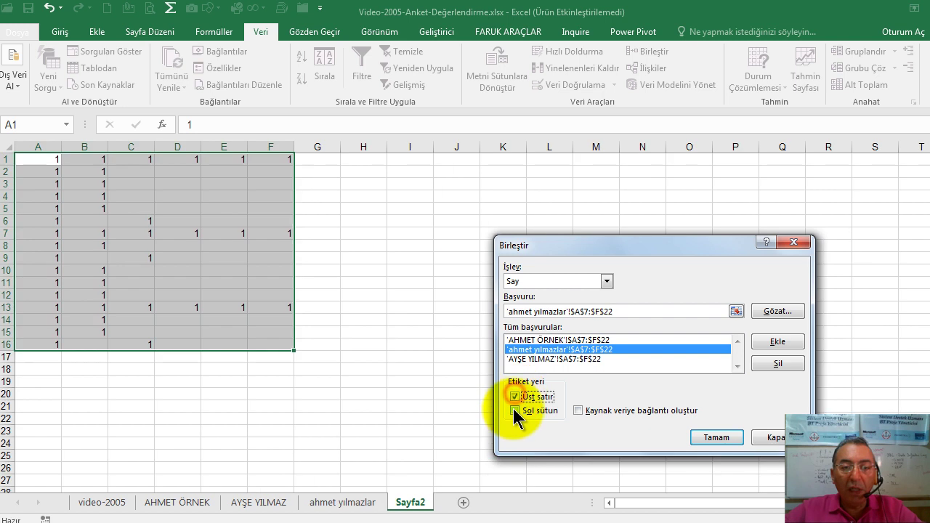
left_click(514, 411)
left_click(732, 438)
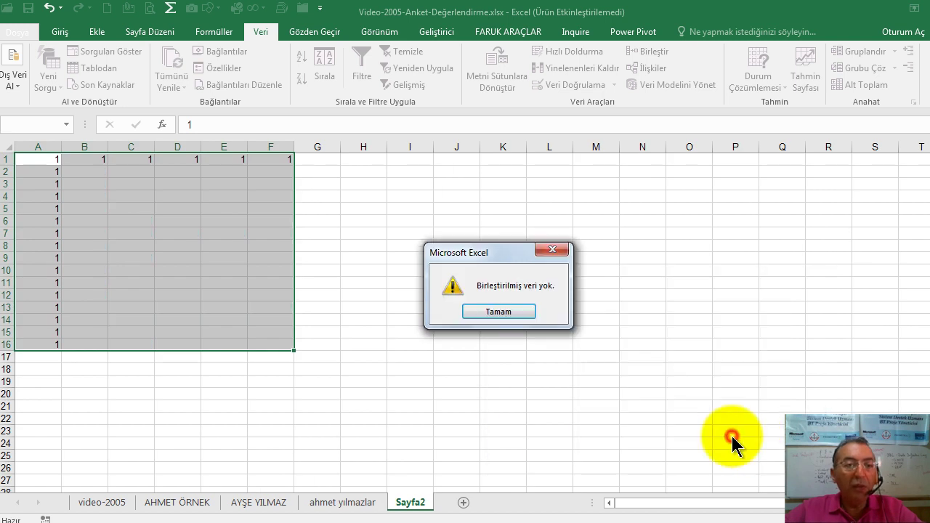
left_click(516, 311)
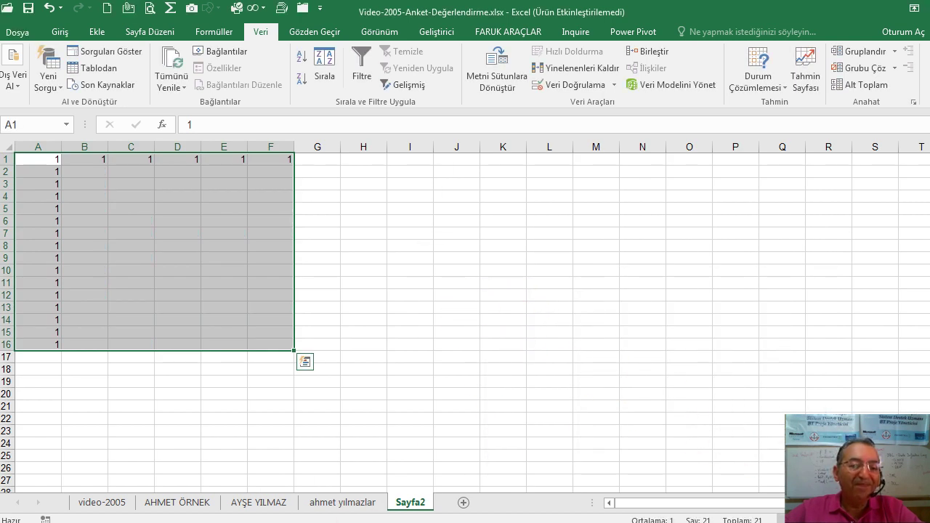
right_click(411, 508)
- Delete Sayfa2 and add a new blank Sayfa3
left_click(446, 352)
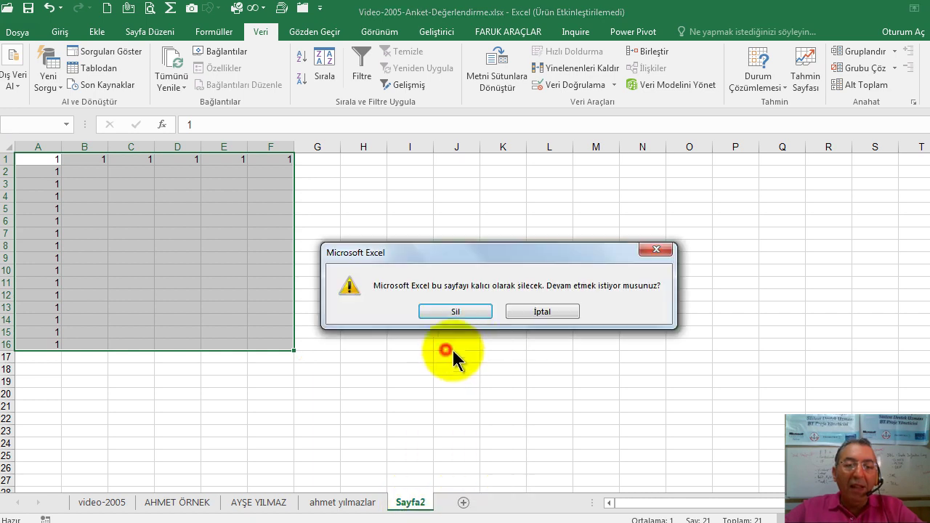
left_click(469, 315)
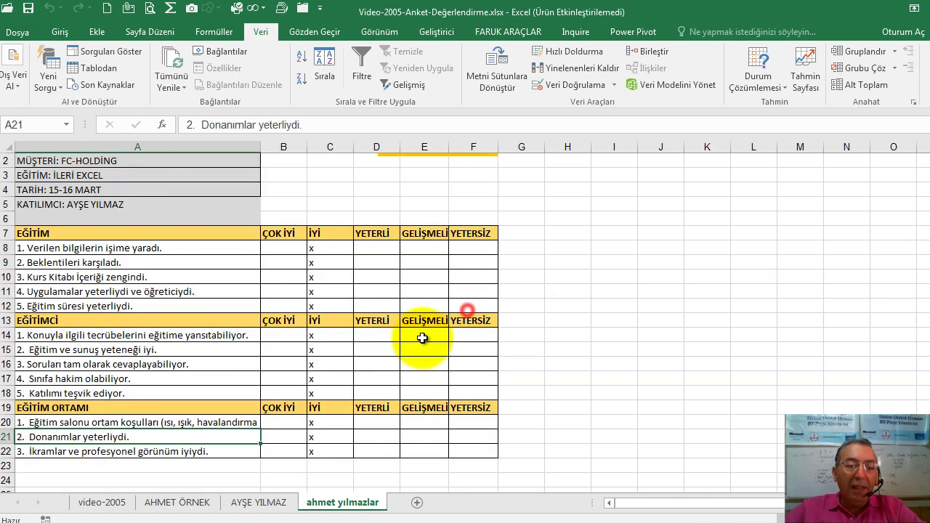
left_click(416, 503)
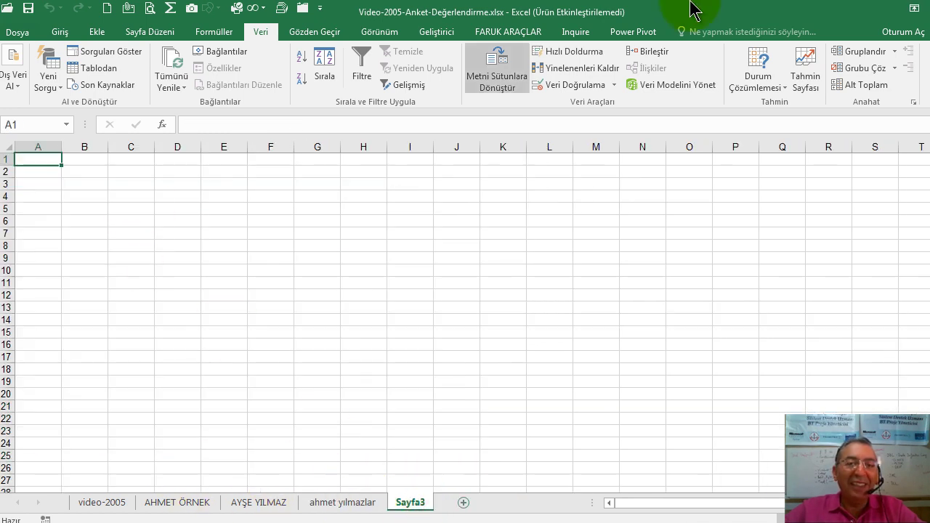
- Add A7:F22 from AHMET ÖRNEK, AYŞE YILMAZ and ahmet yılmazlar as consolidation sources
left_click(664, 54)
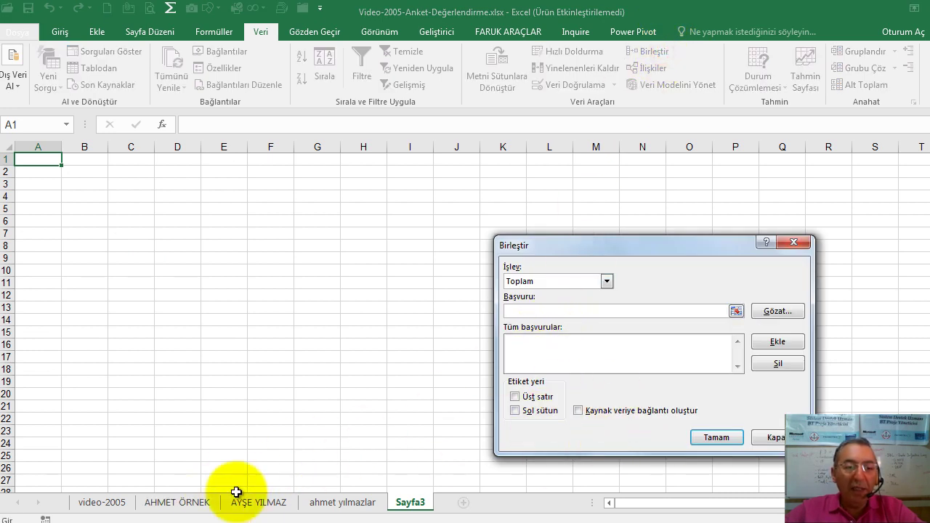
left_click(178, 502)
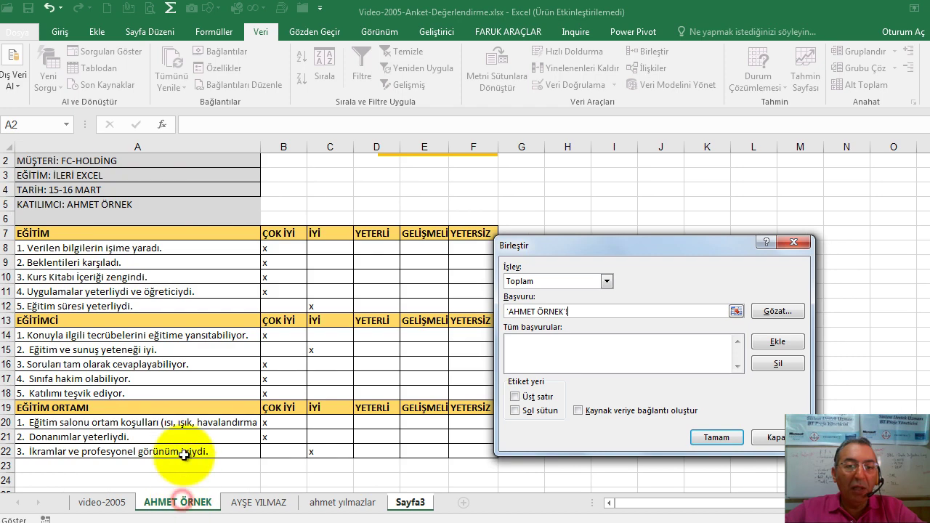
left_click_drag(89, 237, 473, 449)
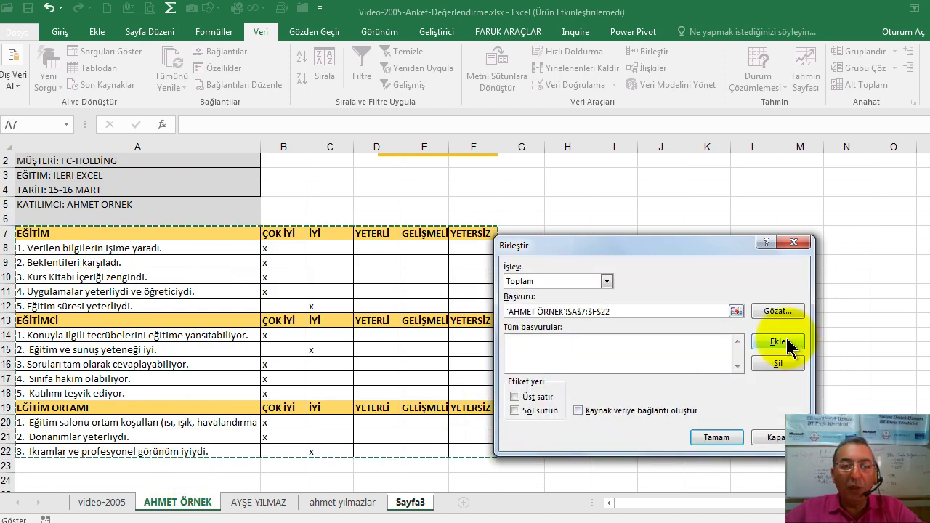
left_click(776, 342)
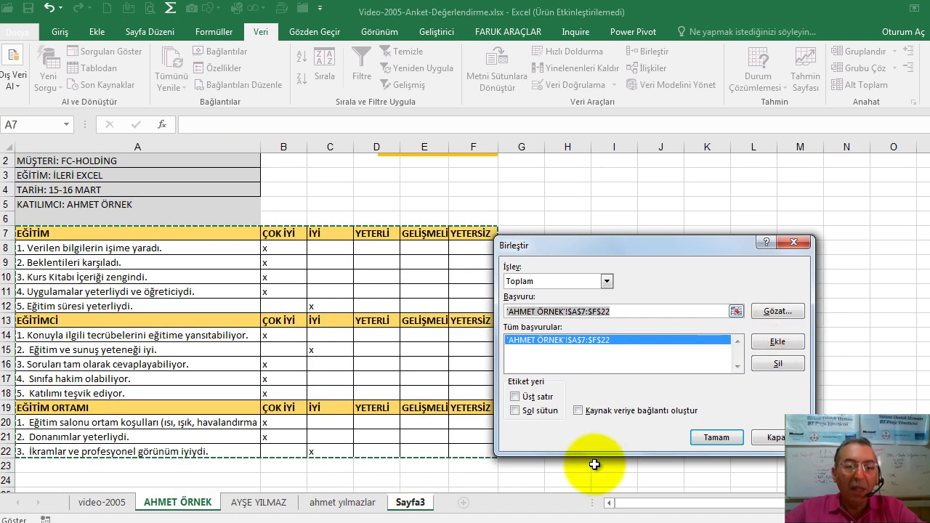
left_click(260, 500)
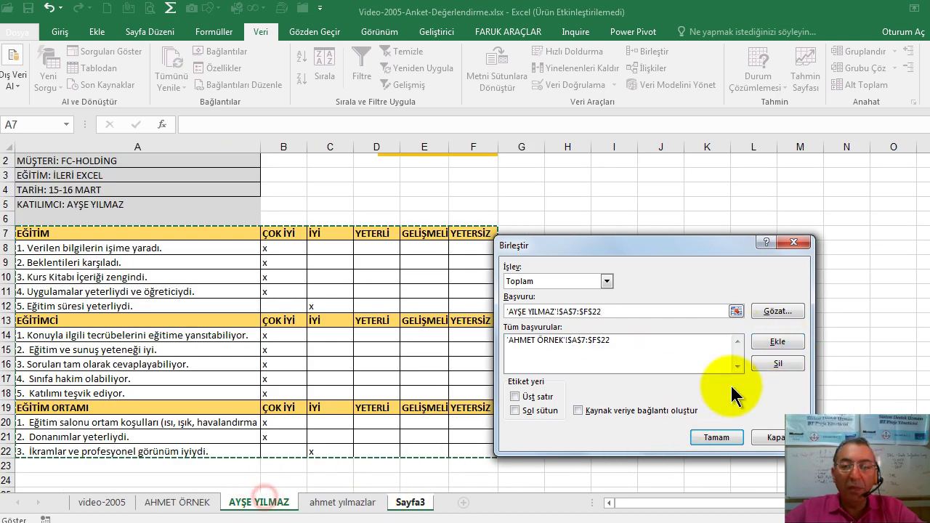
left_click(776, 342)
left_click(351, 502)
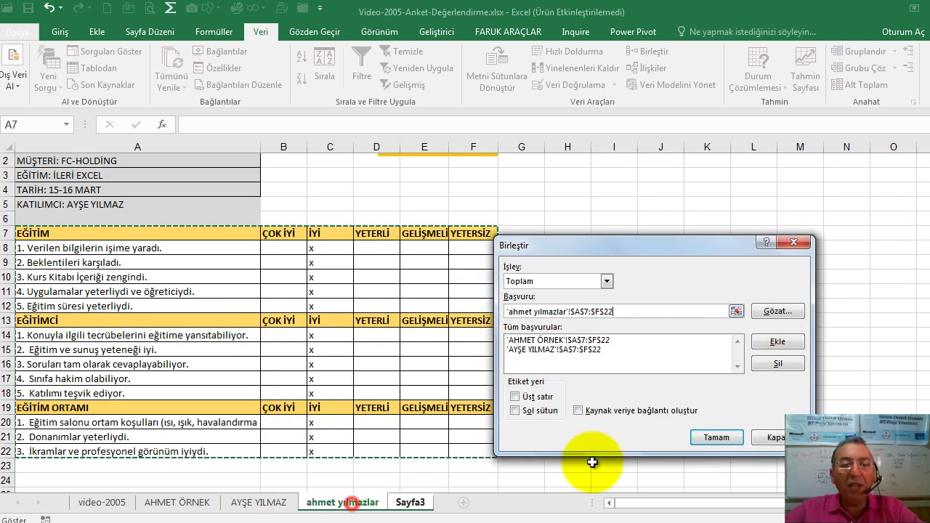
left_click(776, 342)
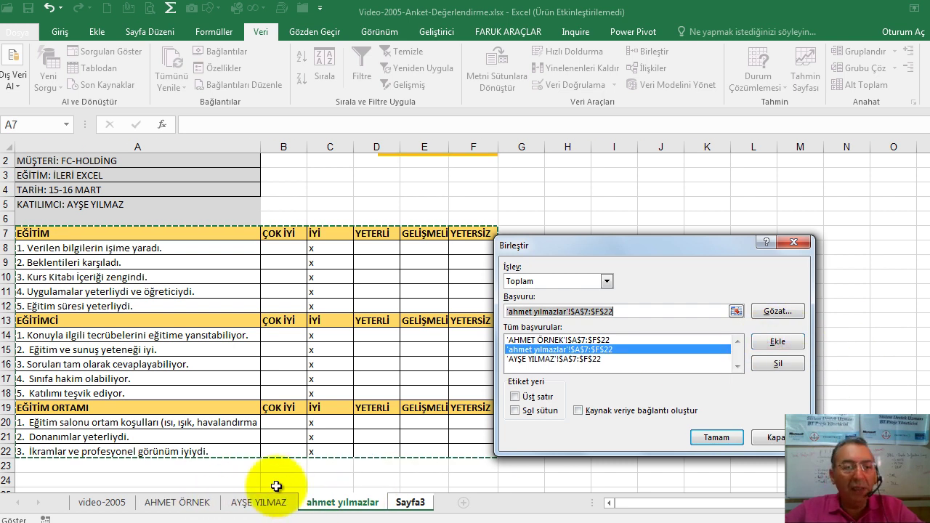
- Use top-row and left-column labels with the Count function and run the consolidation
left_click(515, 397)
left_click(514, 411)
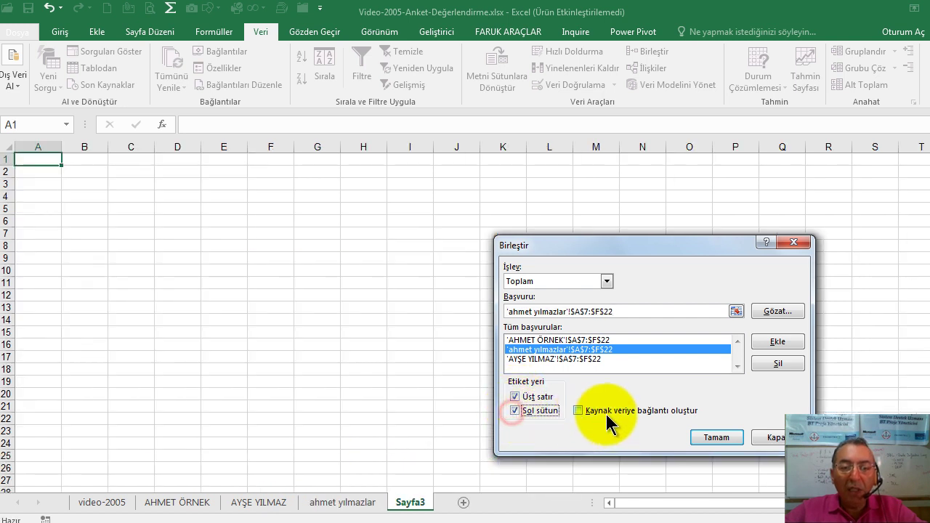
left_click(607, 281)
left_click(558, 300)
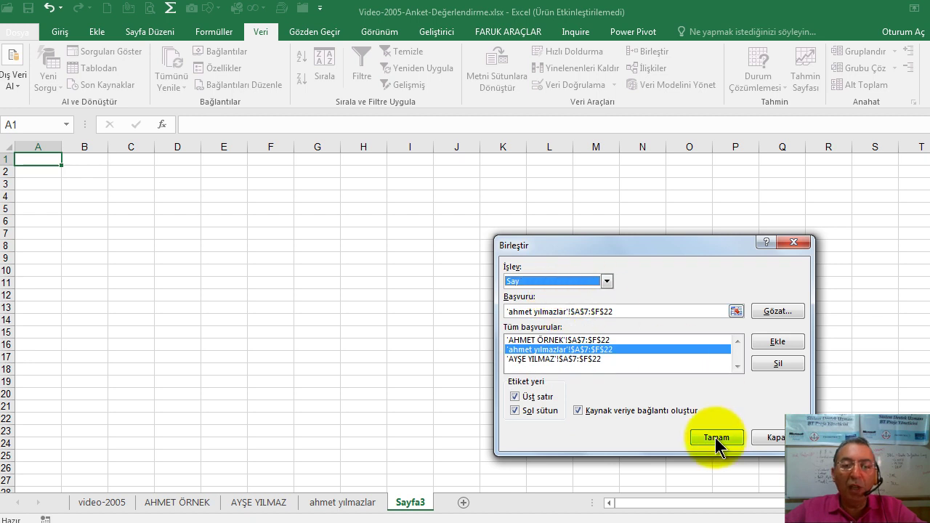
left_click(715, 437)
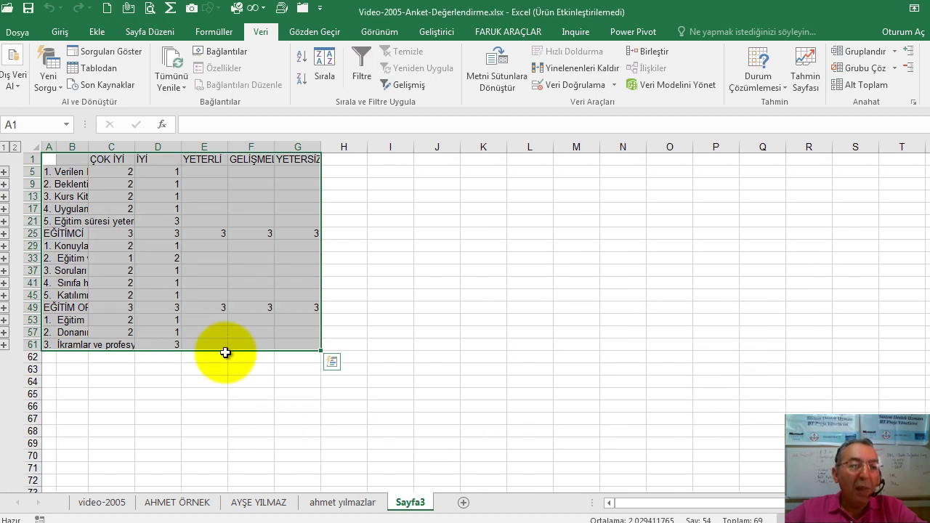
- Widen column B to show the full question texts, then expand and collapse row 9's outline group
left_click_drag(86, 150, 289, 147)
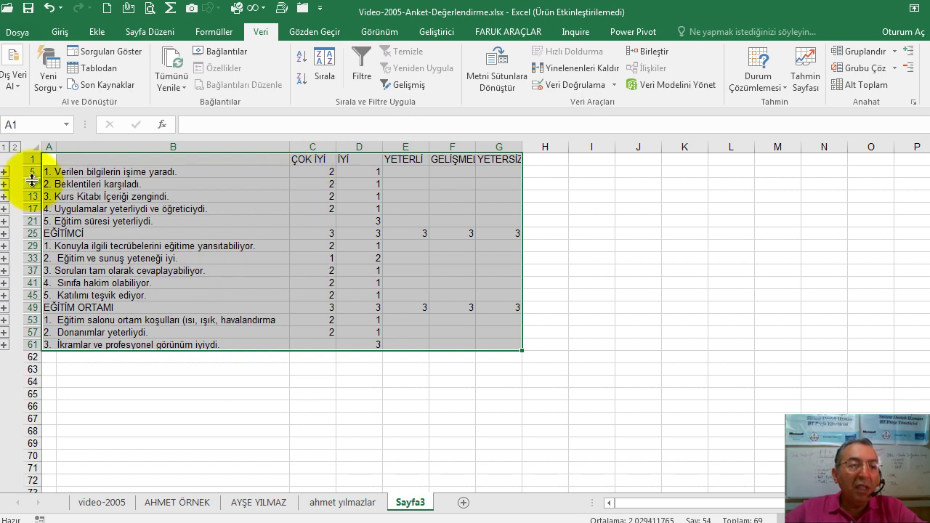
left_click(5, 184)
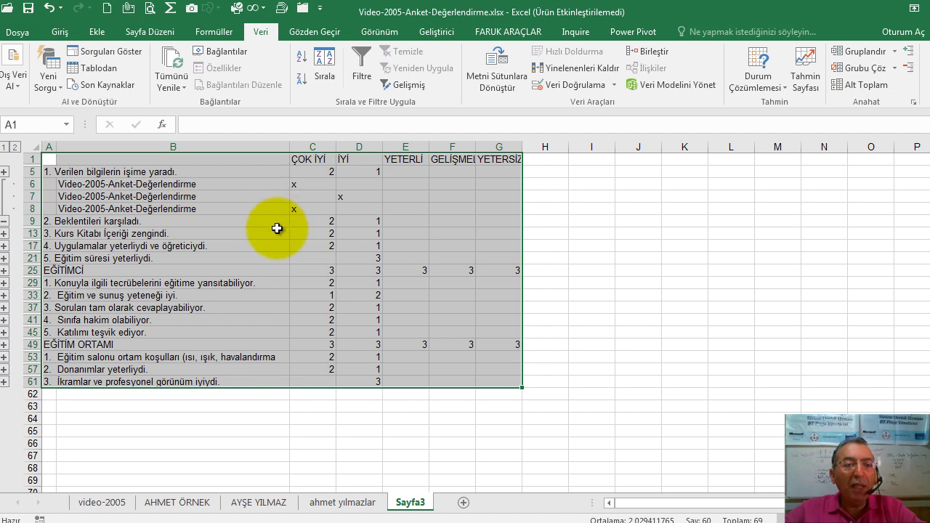
left_click(5, 221)
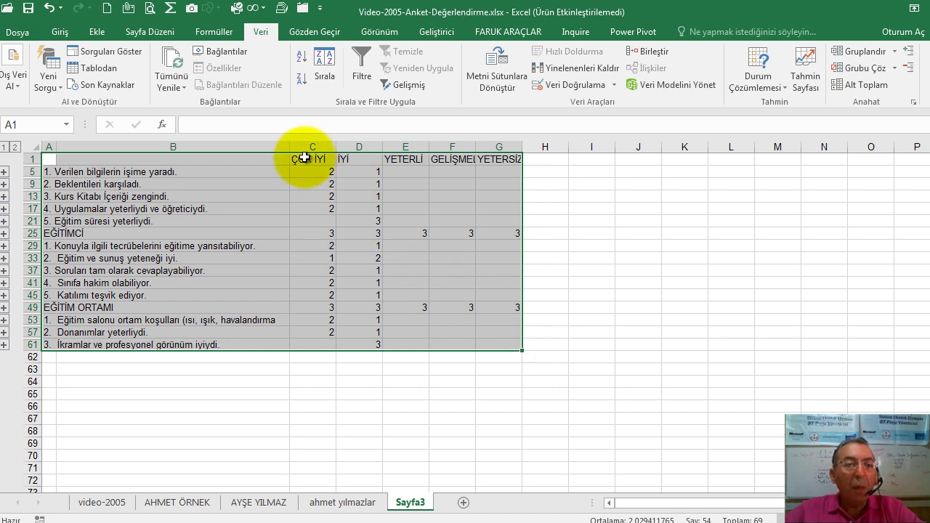
- Select the rating headers C1:G1, dismiss Quick Analysis, and select C62 for the totals row
left_click_drag(303, 157, 506, 154)
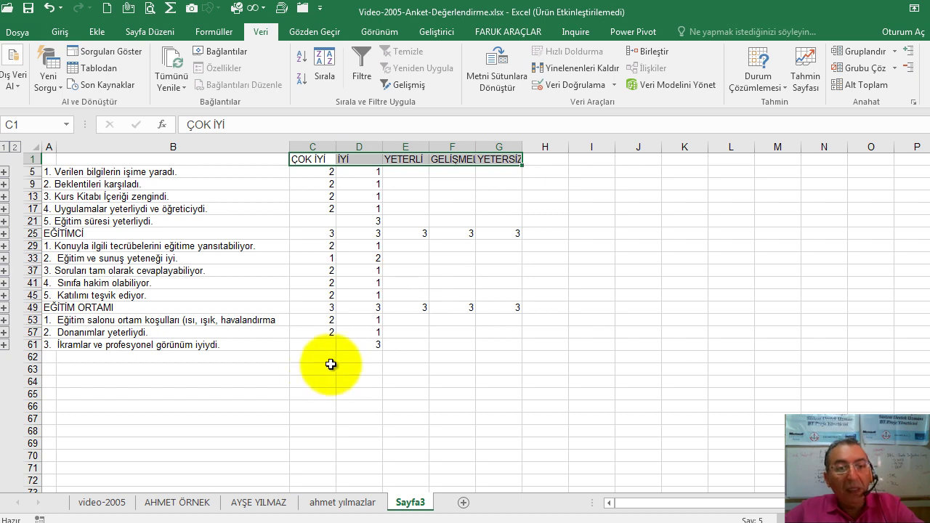
key("ctrl+q")
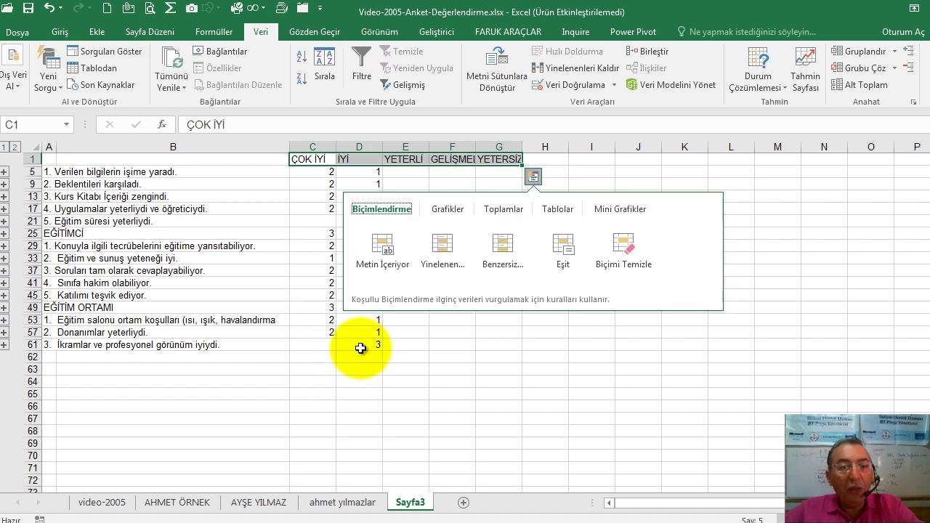
left_click(324, 344)
left_click(312, 359)
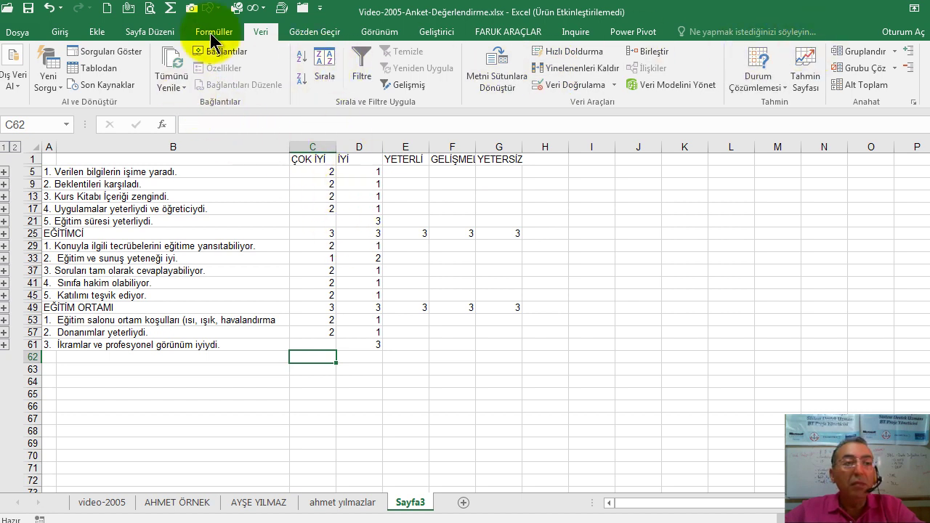
- AutoSum C62 over the question ranges C5:C17, C29:C45 and C53:C61
left_click(61, 32)
left_click(829, 55)
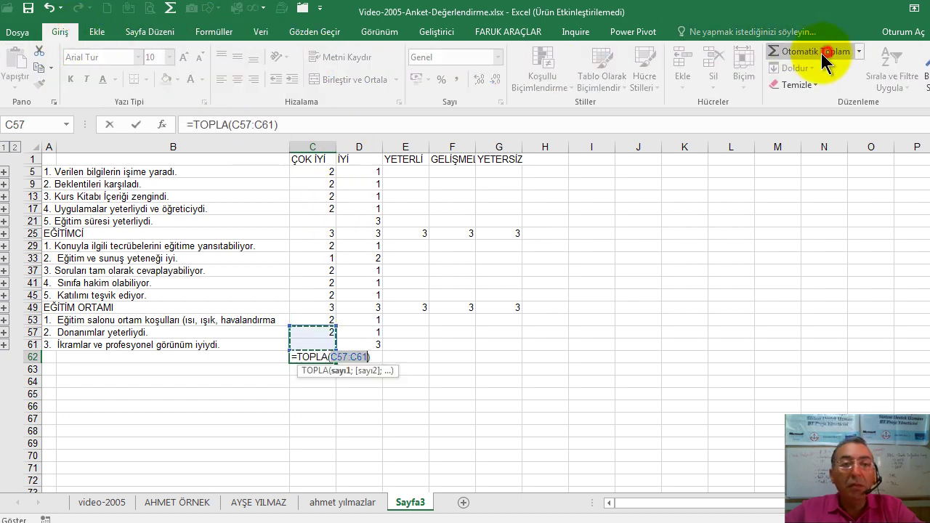
left_click_drag(320, 172, 320, 211)
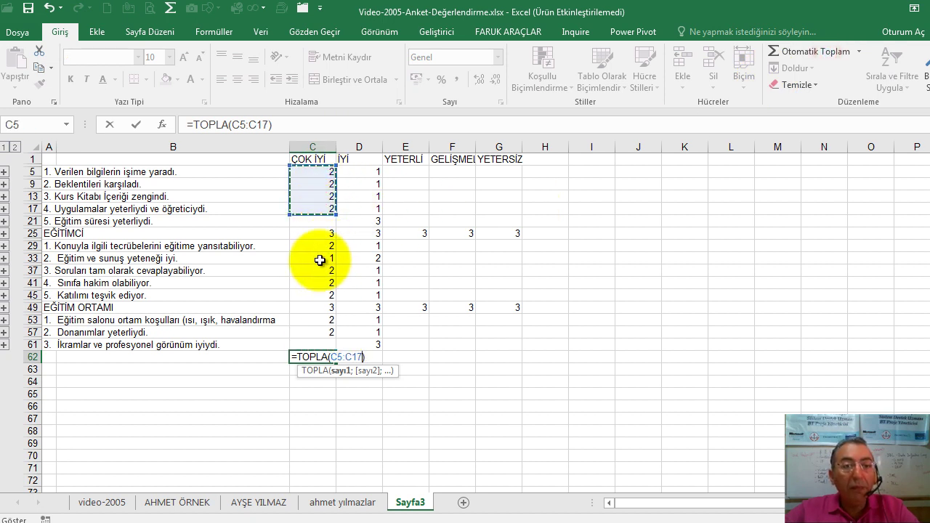
left_click_drag(322, 247, 314, 284, "ctrl")
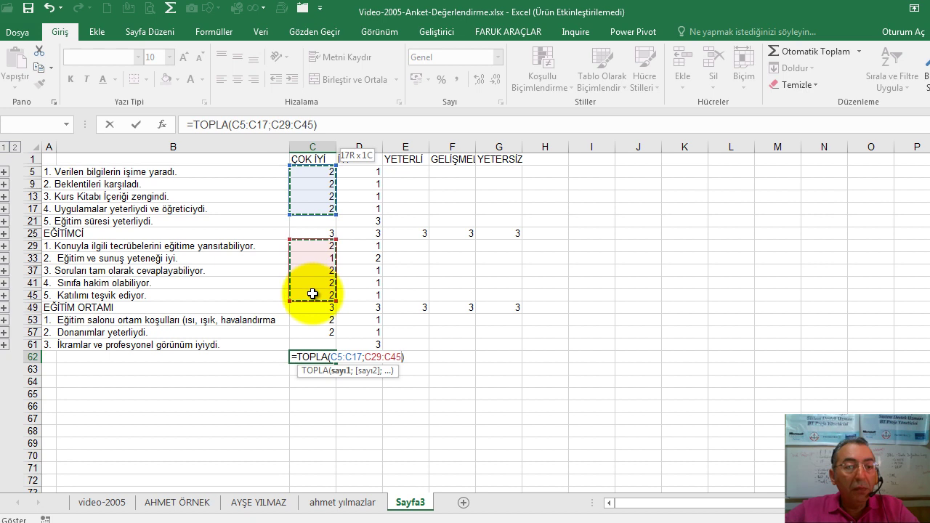
left_click_drag(318, 324, 314, 349, "ctrl")
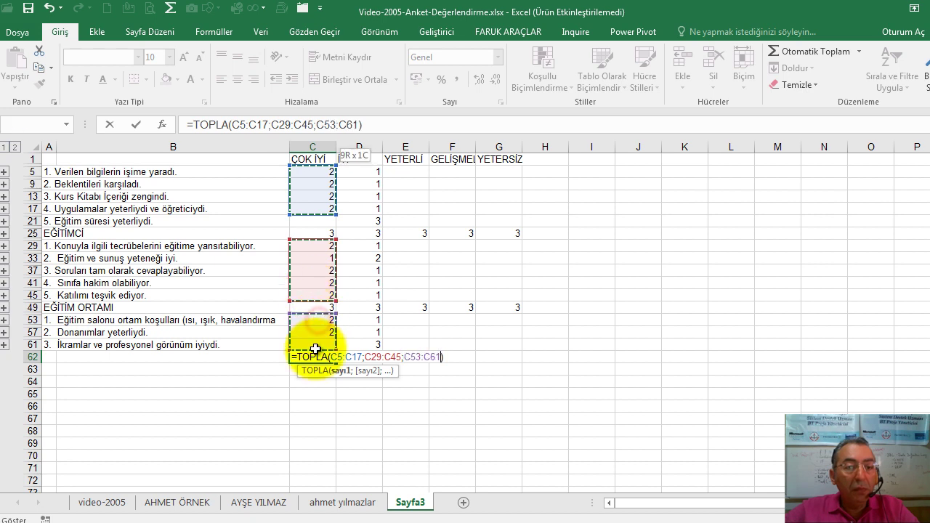
key("Return")
- Fill the C62 total across to G62 and check the formula in D62
left_click(322, 357)
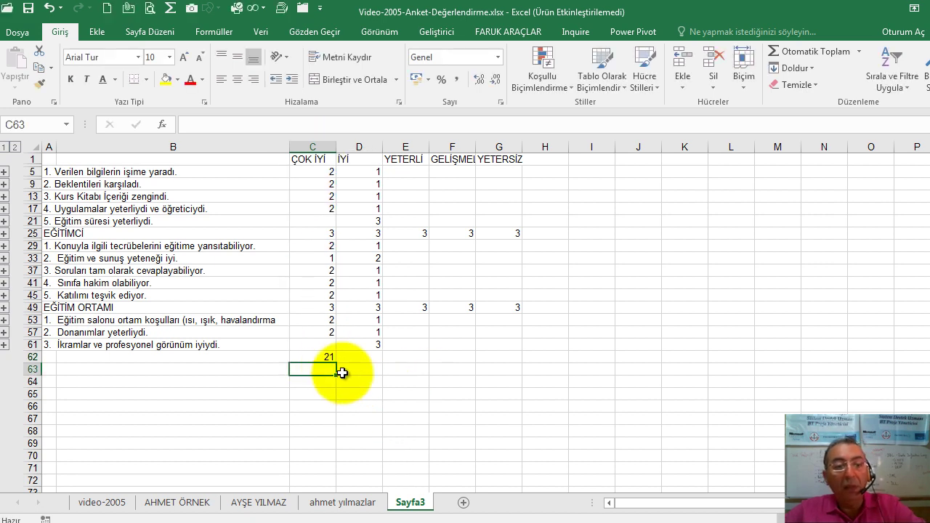
left_click_drag(337, 362, 516, 361)
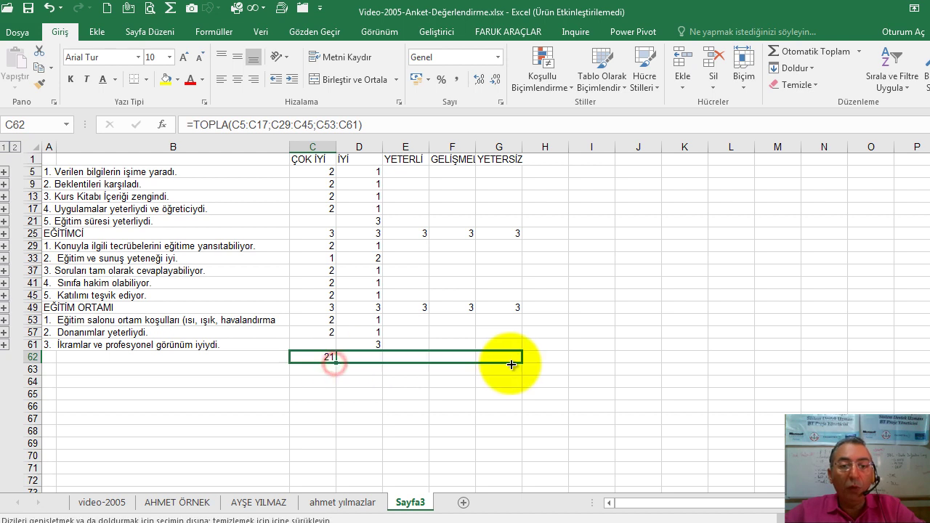
left_click(385, 373)
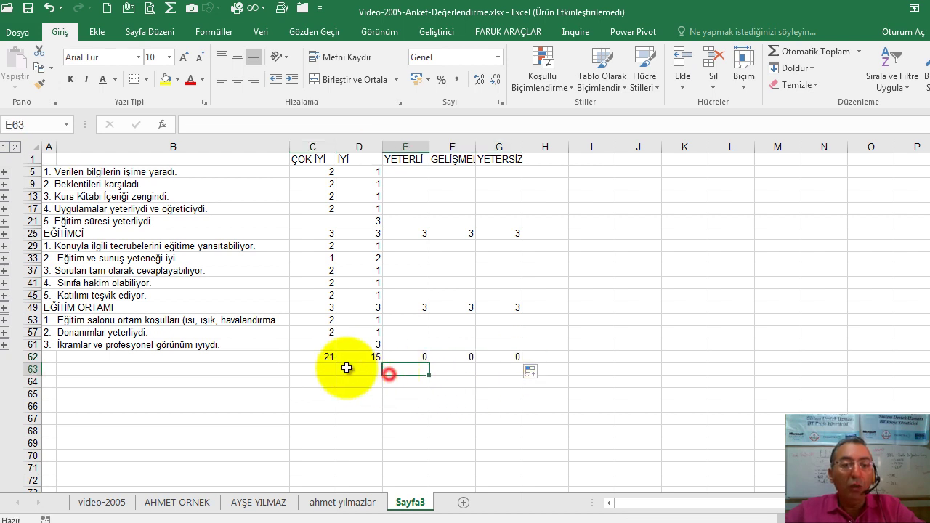
left_click(319, 357)
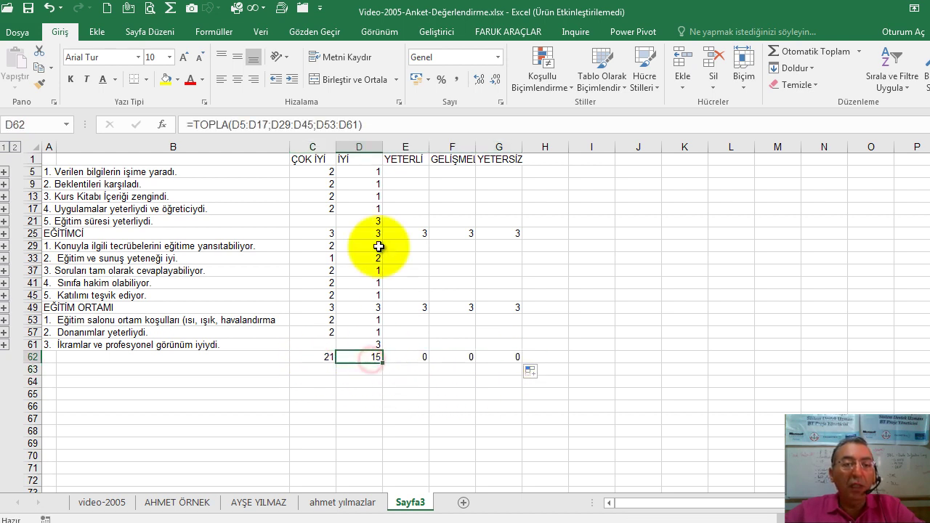
- Insert a clustered column chart from headers C1:G1 and totals C62:G62
left_click_drag(312, 159, 495, 157)
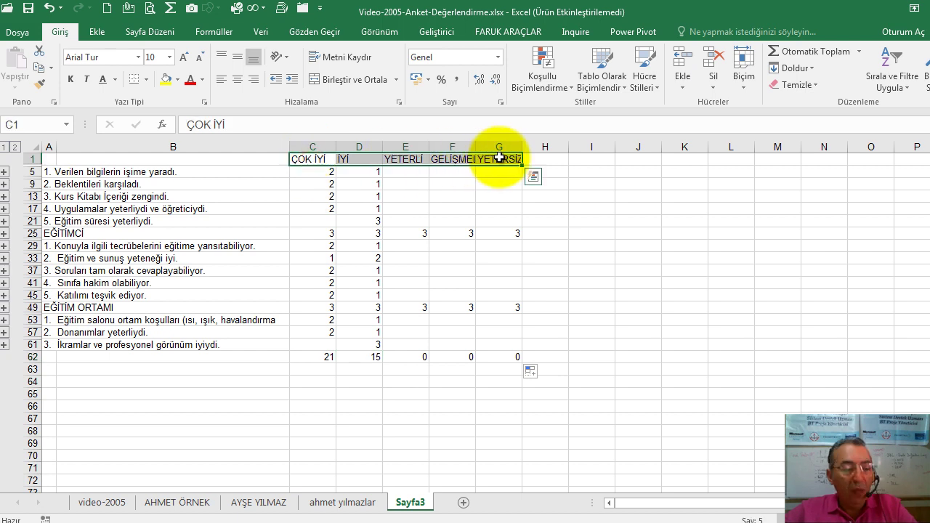
left_click_drag(309, 357, 499, 357)
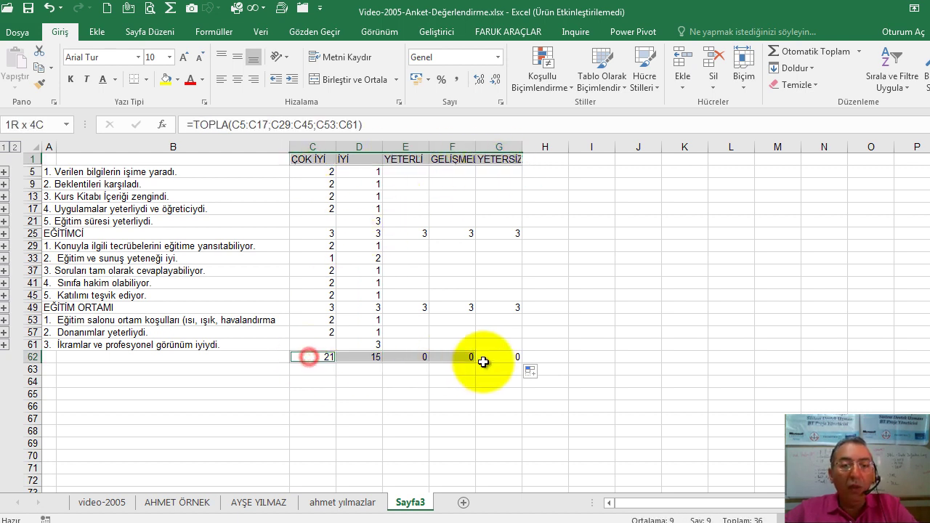
left_click(261, 32)
left_click(97, 32)
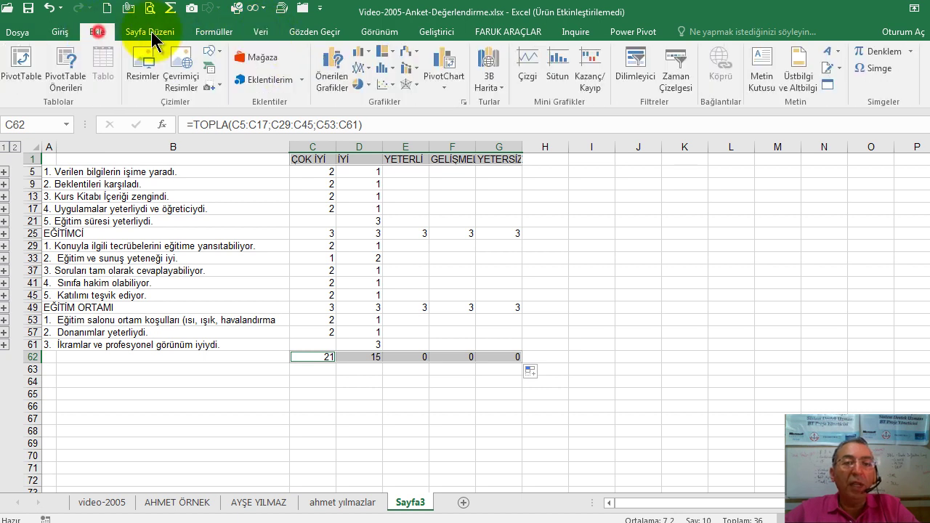
left_click(372, 54)
left_click(371, 93)
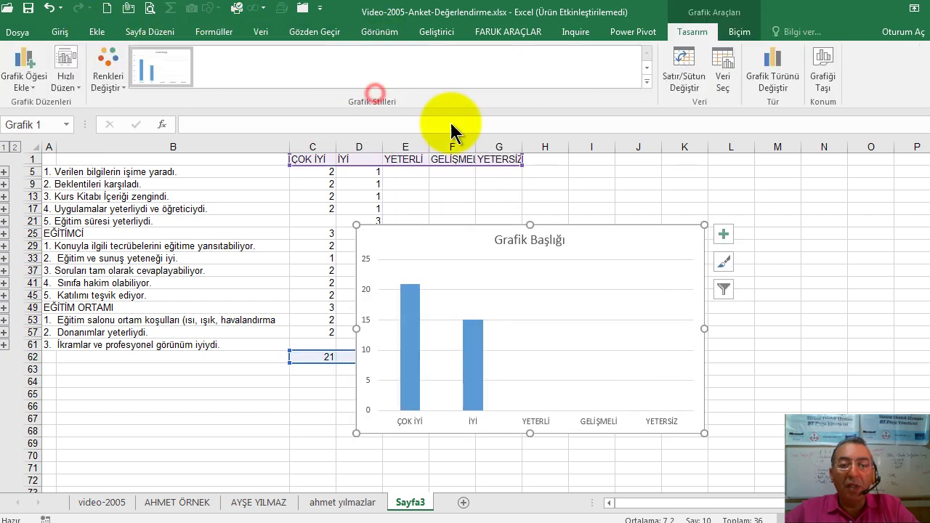
- Move the chart right of the table and apply the gray gradient style with data labels
mouse_move(623, 247)
left_mouse_down()
mouse_move(783, 211)
mouse_move(834, 189)
left_mouse_up()
left_click(428, 56)
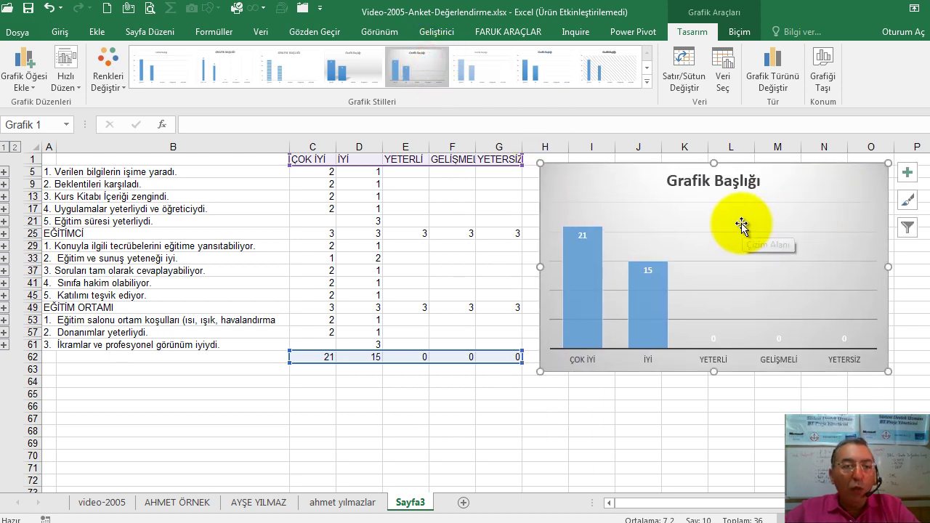
left_click(393, 219)
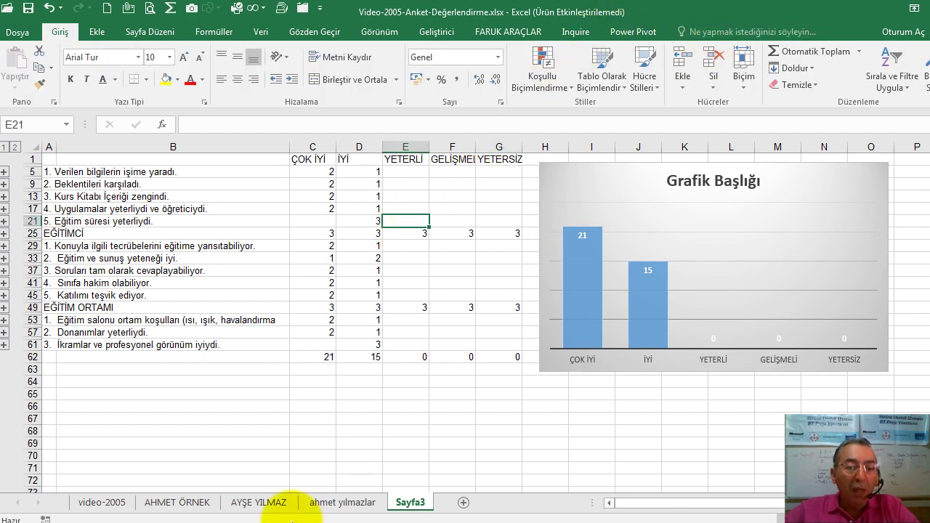
- On the third participant's sheet, clear the İYİ marks for items 3 to 5
left_click(324, 503)
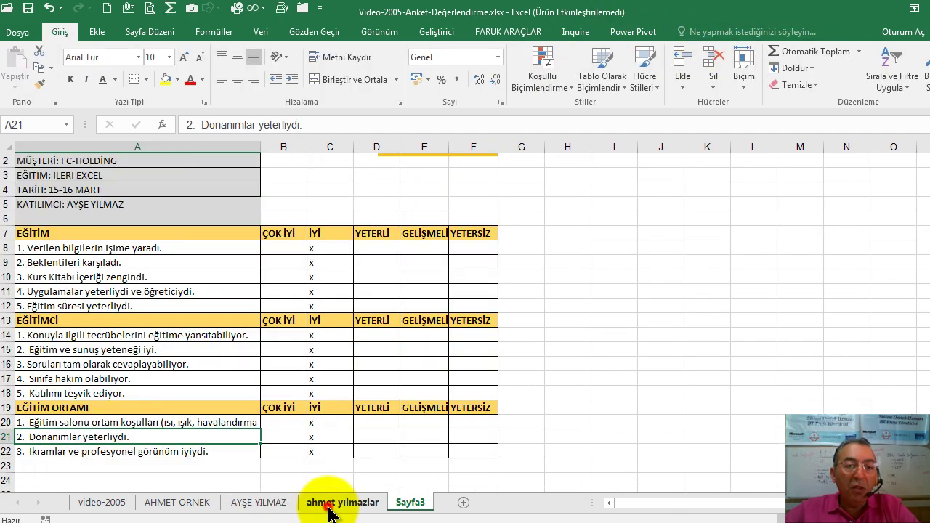
left_click(334, 304)
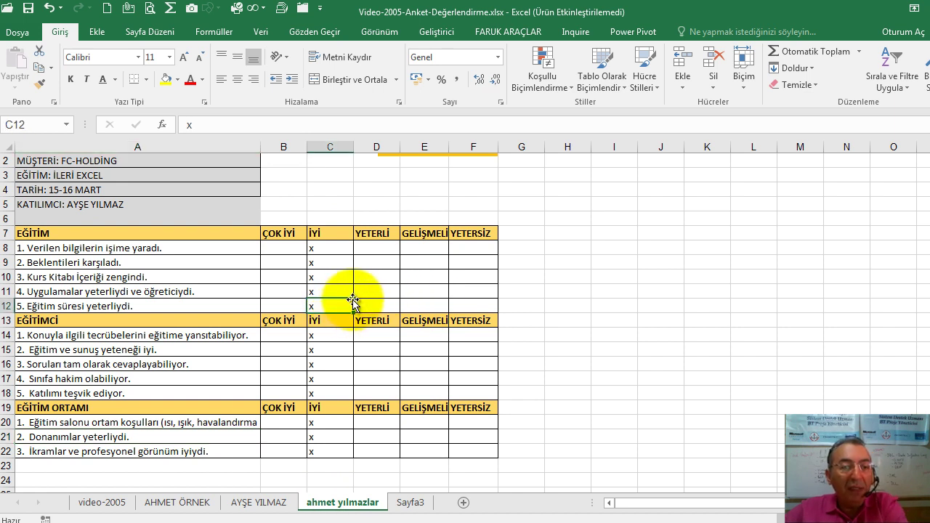
key("Delete")
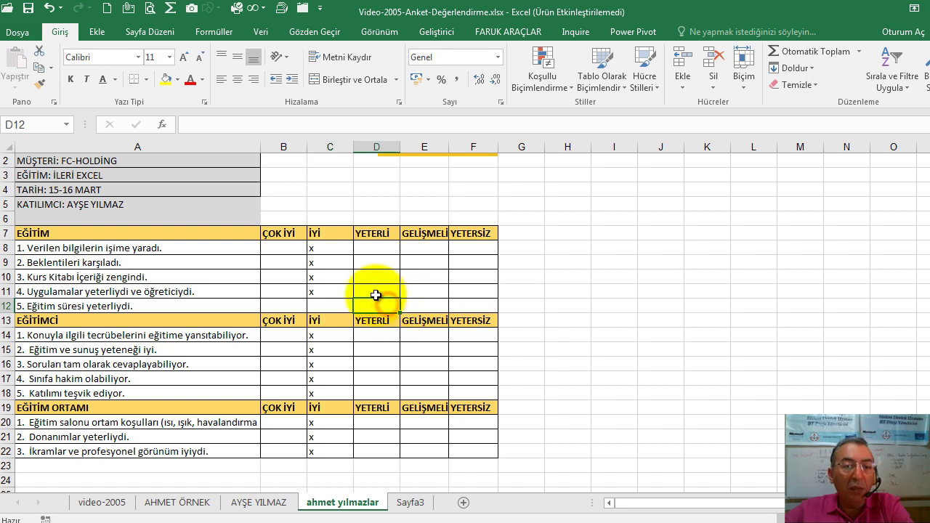
left_click_drag(331, 278, 326, 298)
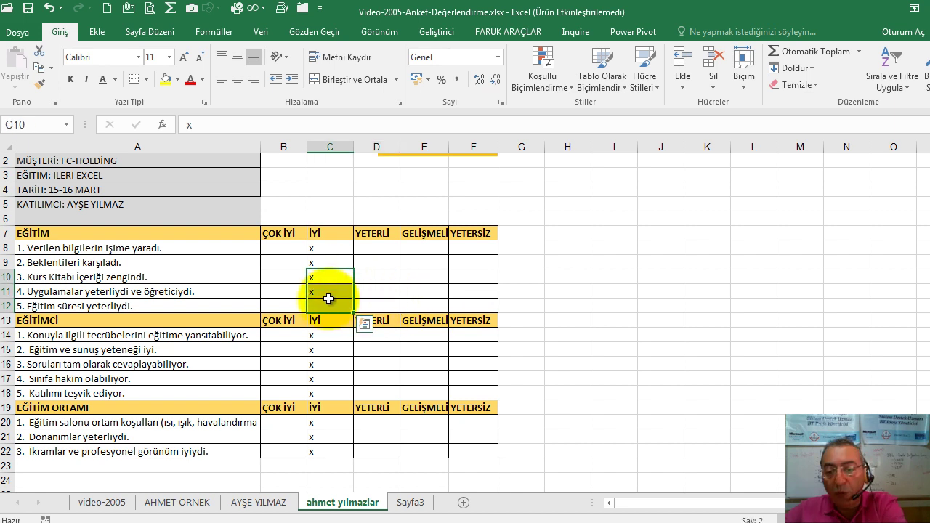
- Mark items 3, 4 and 5 with x under YETERLİ, GELİŞMELİ and YETERSİZ, then return to Sayfa3
left_click(382, 276)
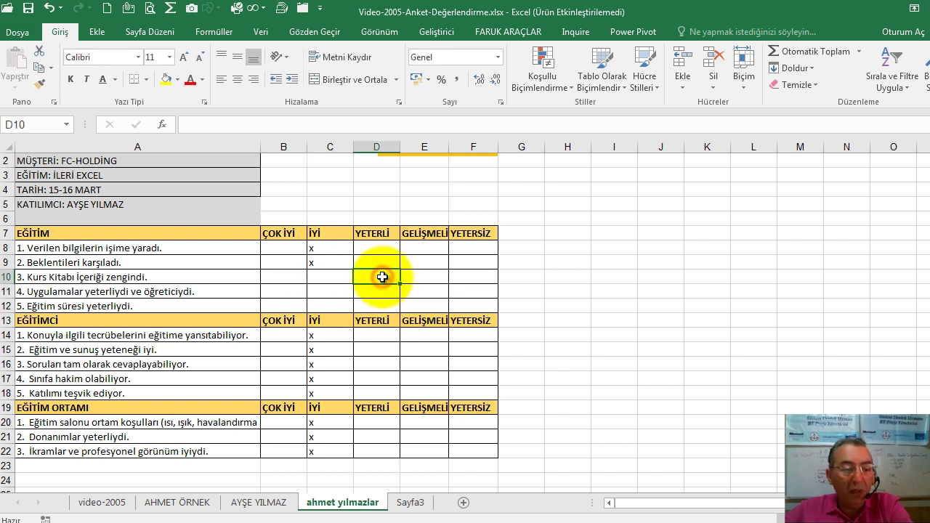
type("x")
left_click(383, 295)
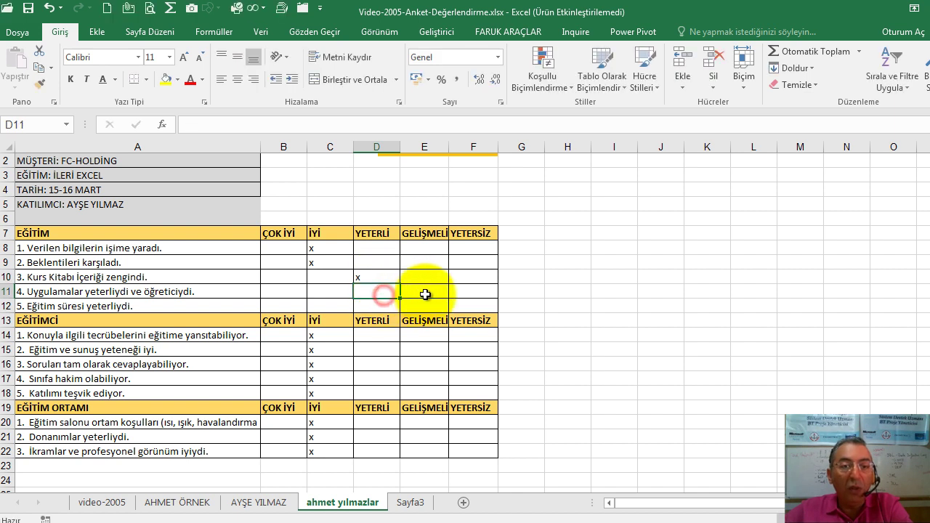
left_click(425, 292)
type("x")
left_click(469, 305)
type("x")
left_click(482, 312)
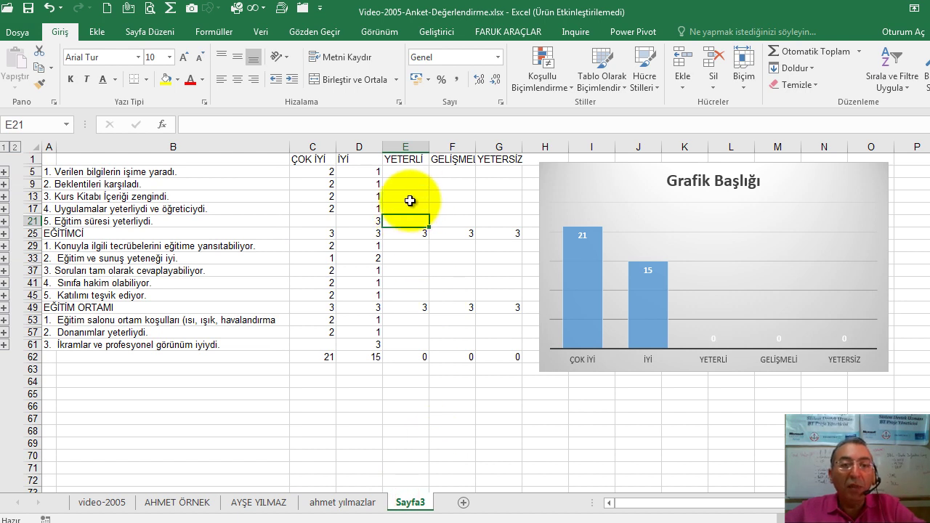
- Rerun the Count consolidation onto Sayfa3 with the existing references
right_click(410, 201)
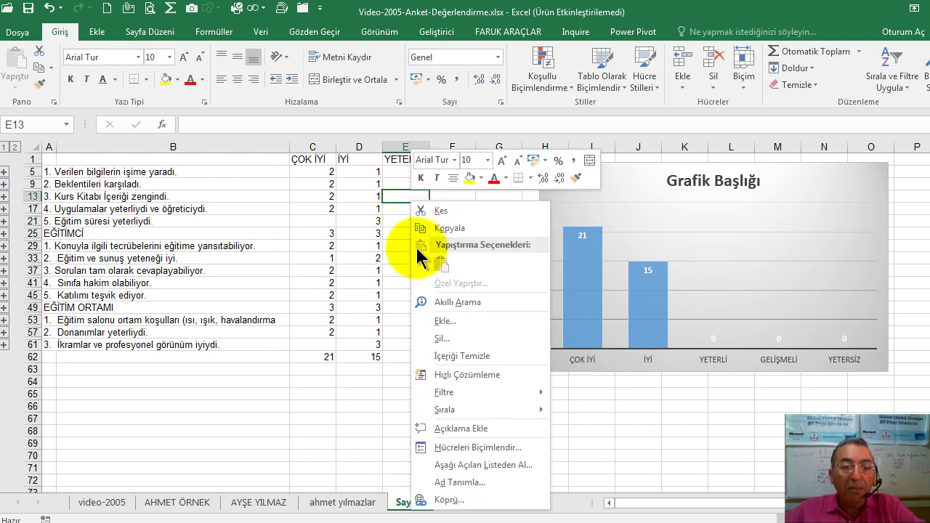
left_click(393, 239)
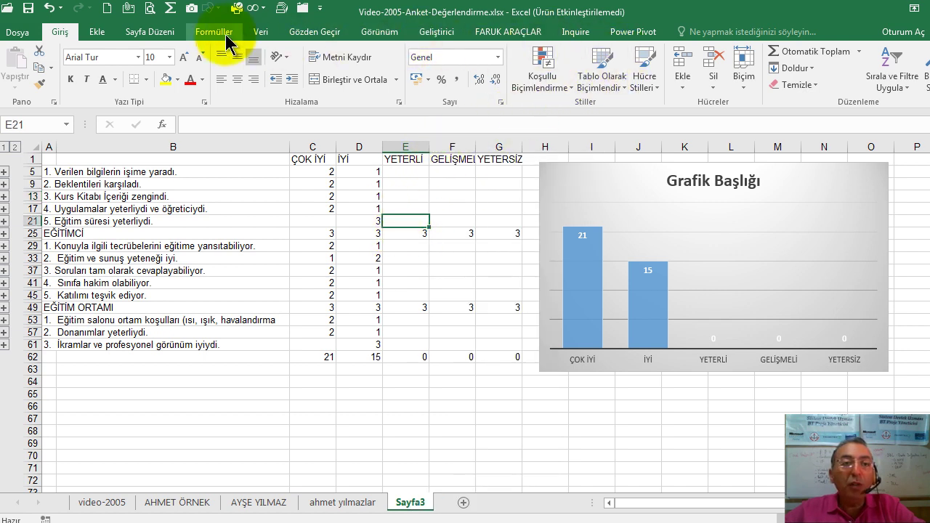
left_click(258, 34)
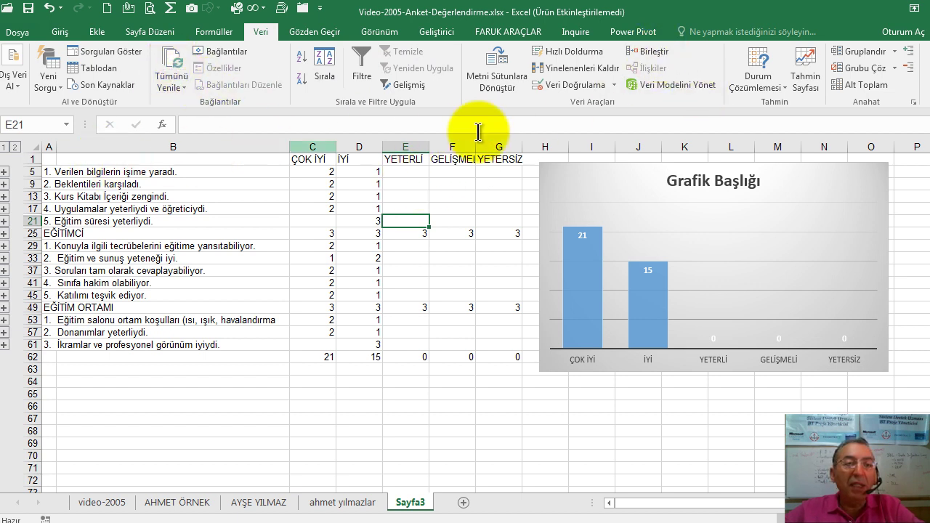
left_click(656, 54)
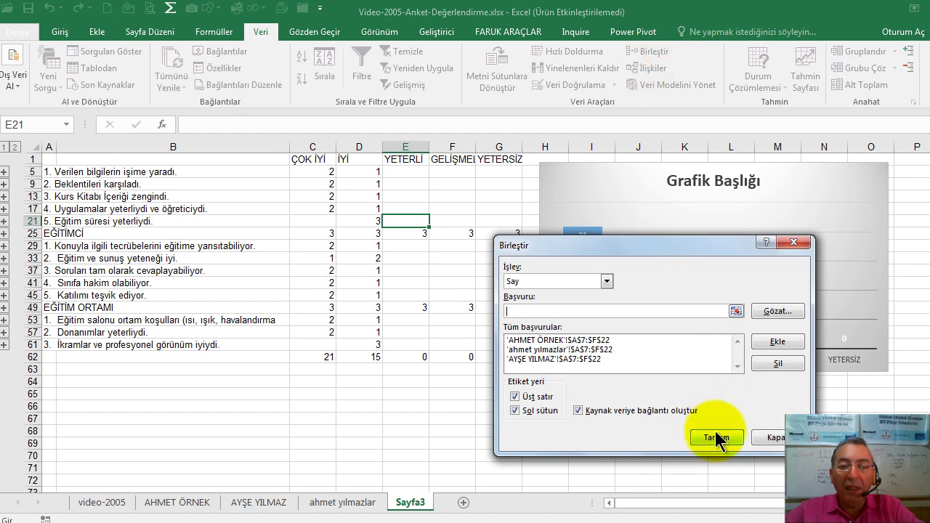
left_click(716, 438)
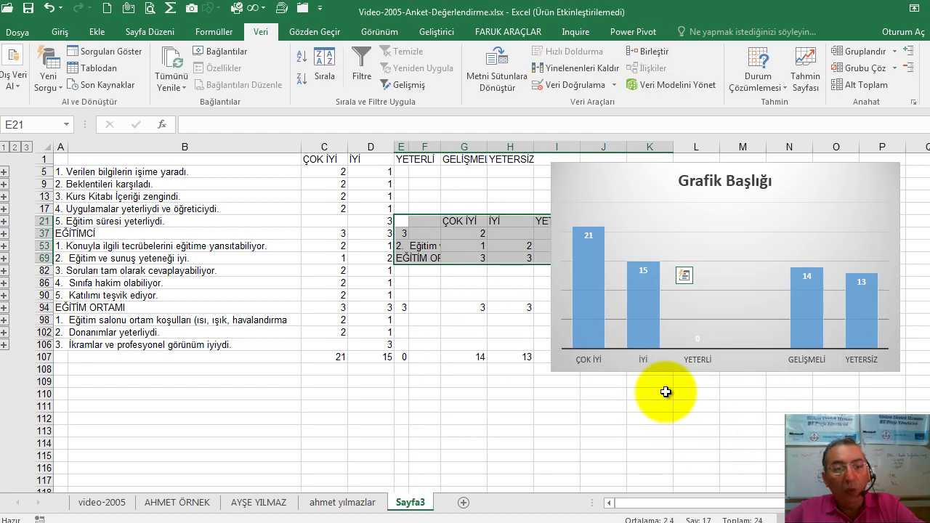
- Cancel the stray entry in E21 and switch between the survey sheet and Sayfa3
type("z")
key("Escape")
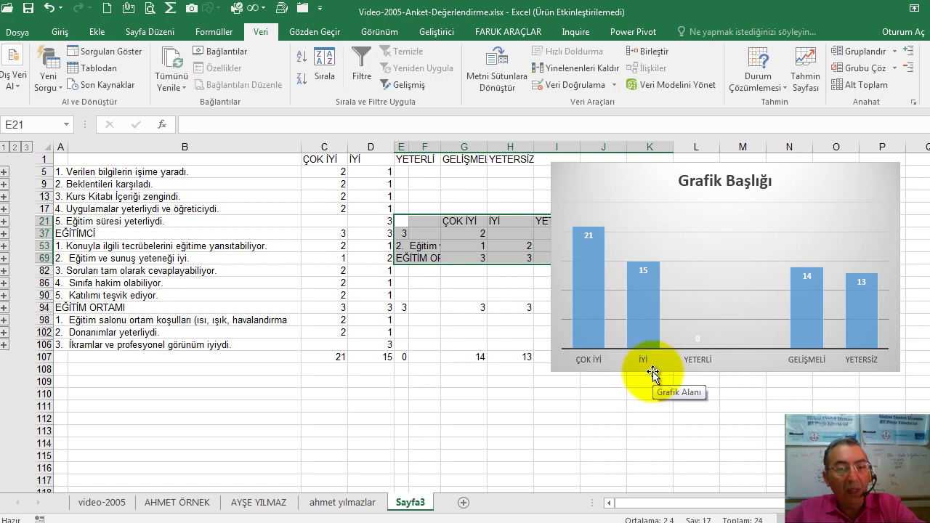
key("ctrl+Page_Up")
left_click(411, 503)
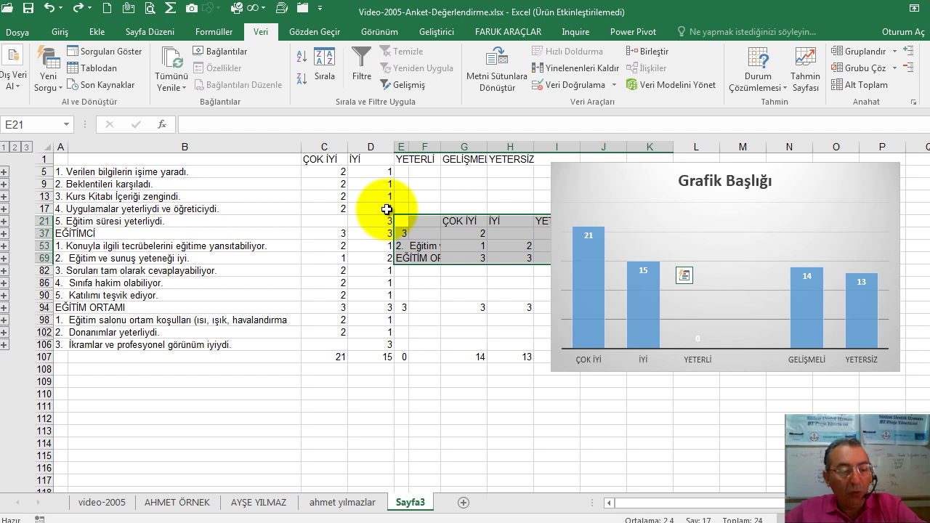
key("ctrl+Page_Up")
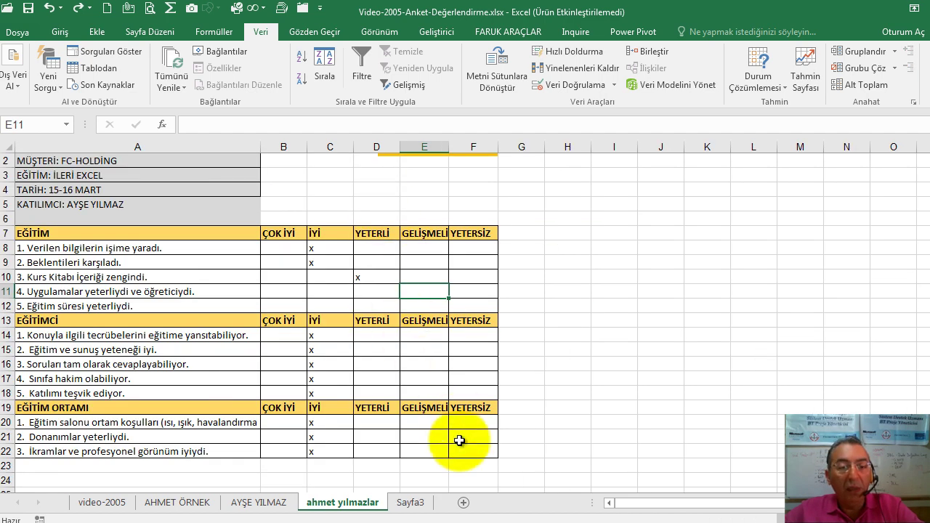
- Delete the Sayfa3 sheet with its chart and insert a new blank Sayfa4
left_click(418, 504)
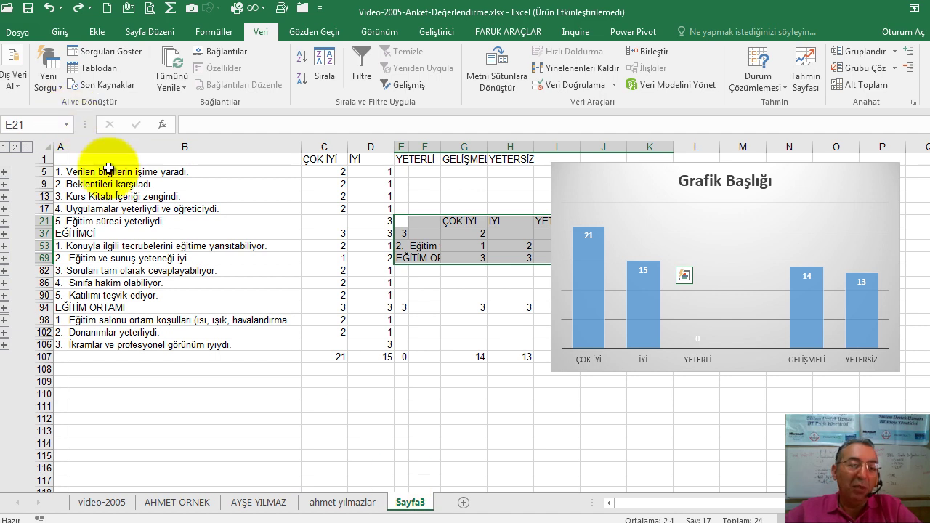
right_click(408, 506)
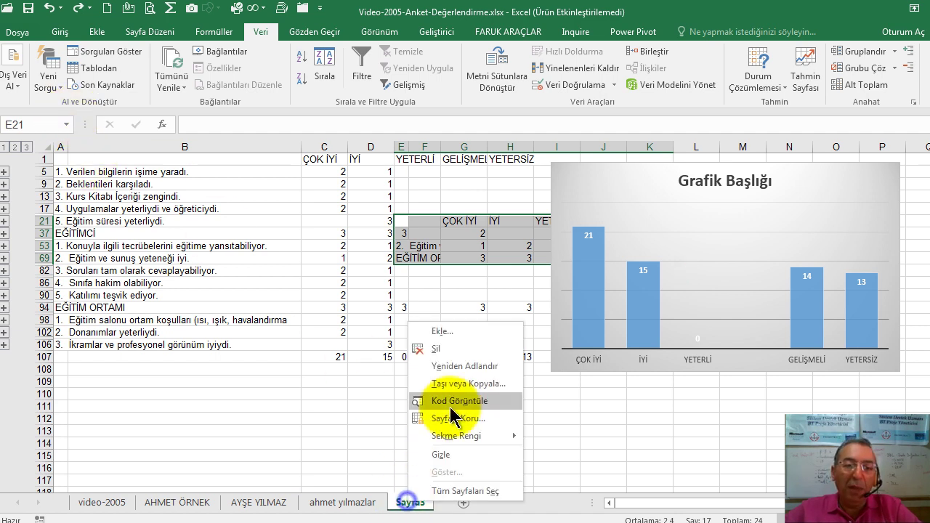
left_click(465, 346)
left_click(461, 309)
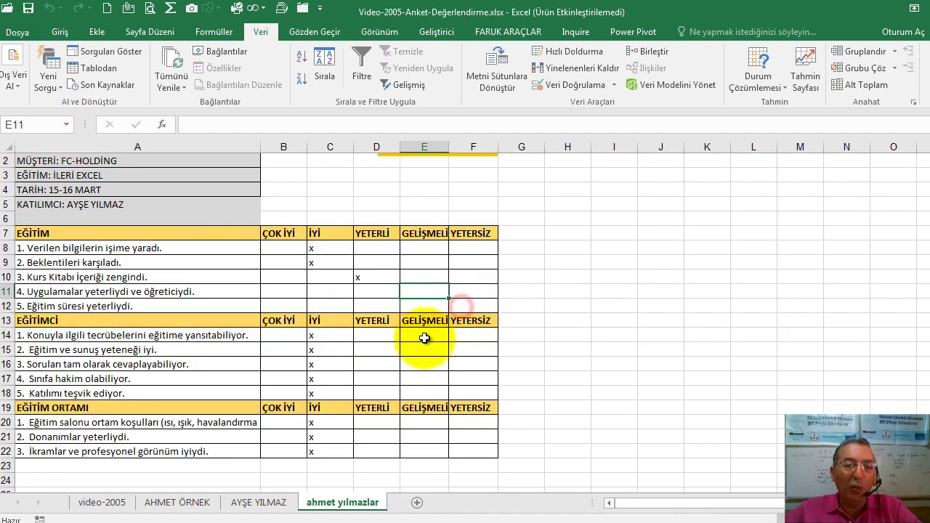
left_click(417, 502)
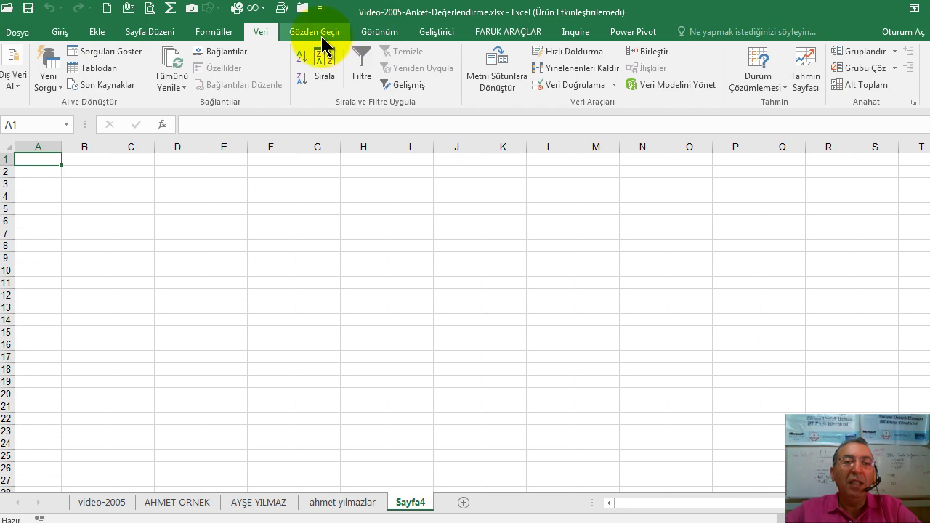
- Add A7:F22 from each of the three participant sheets as Consolidate references
left_click(658, 51)
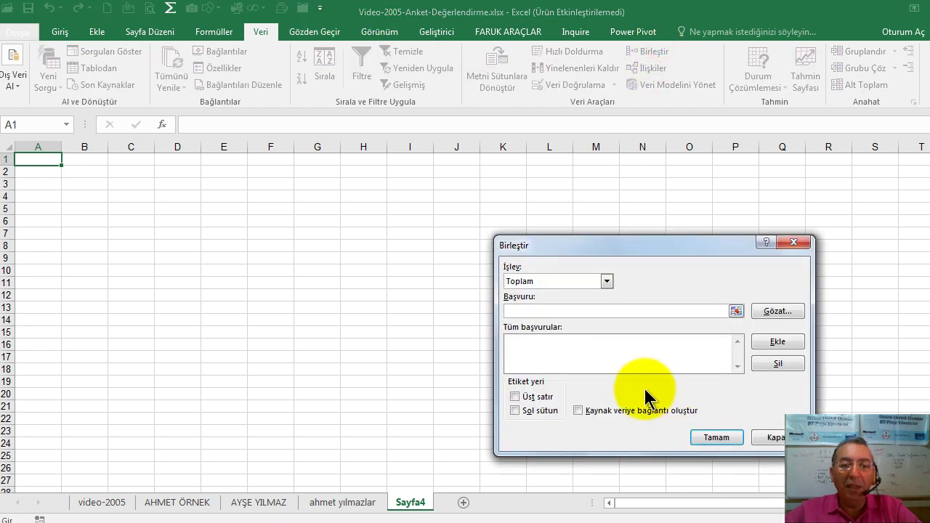
left_click(177, 509)
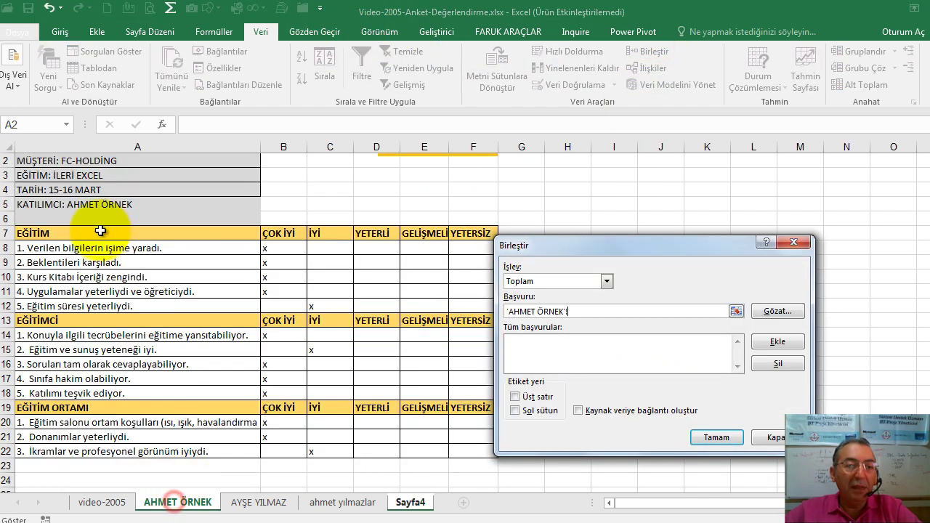
left_click_drag(88, 232, 474, 451)
left_click(776, 341)
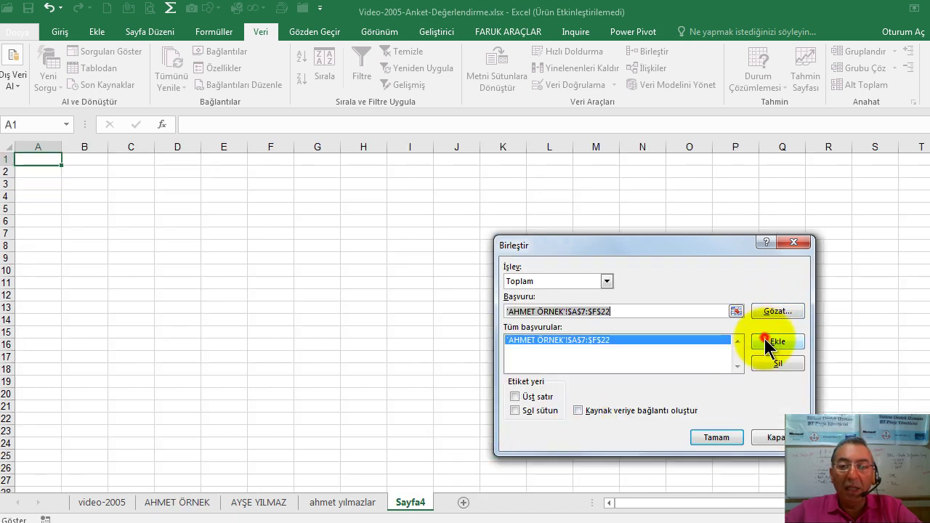
left_click(260, 501)
left_click(779, 343)
left_click(337, 502)
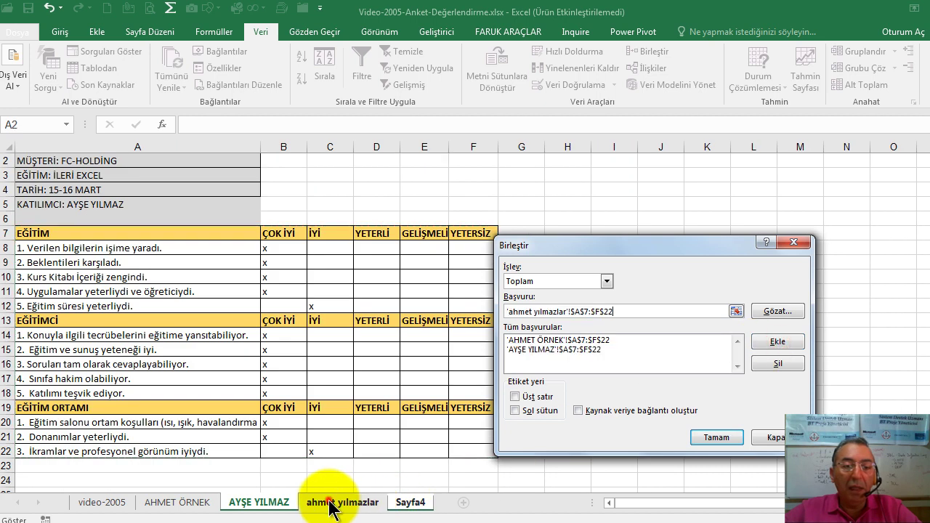
left_click(770, 340)
- Tick Top row, Left column and Create links, set the function to Say, and consolidate onto Sayfa4
left_click(538, 396)
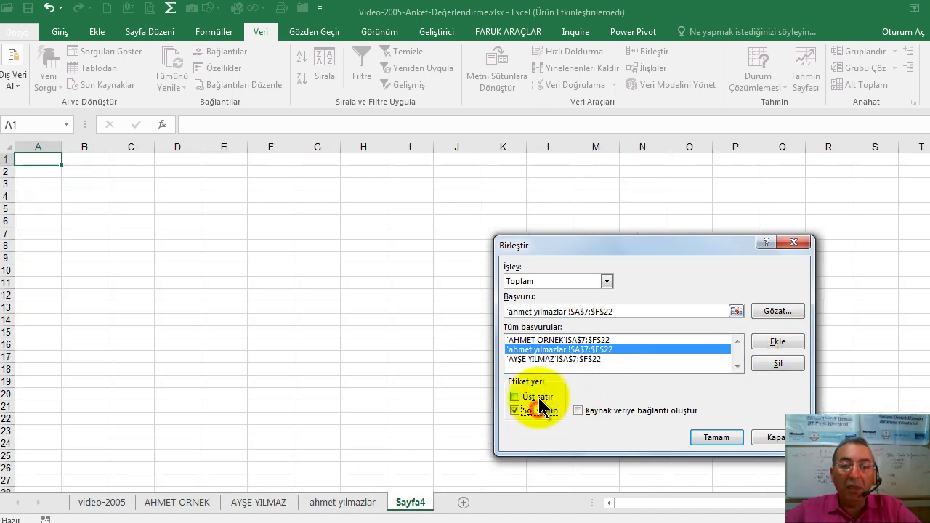
left_click(537, 411)
left_click(624, 409)
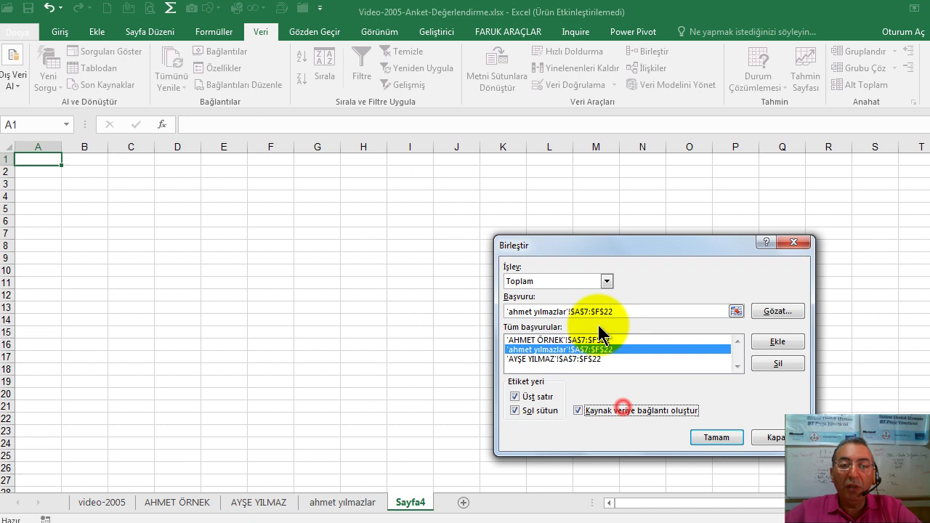
left_click(606, 281)
left_click(553, 307)
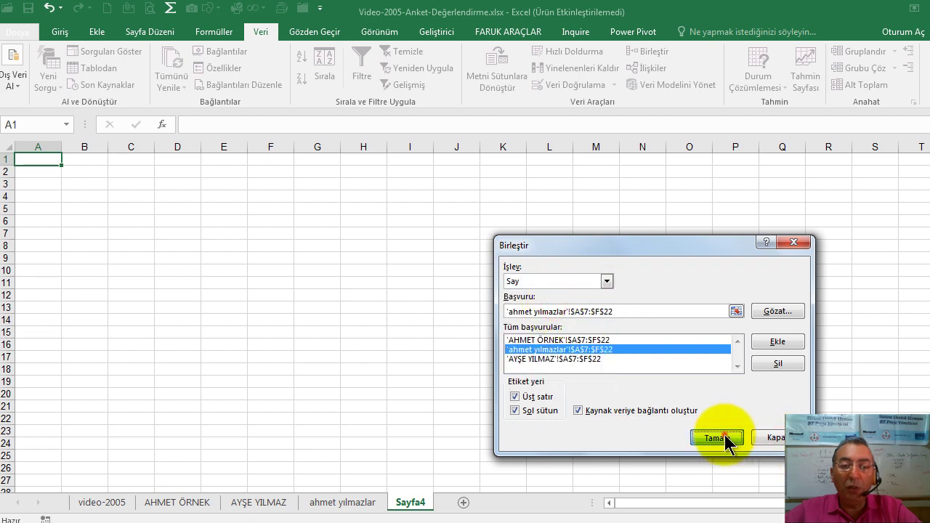
left_click(715, 437)
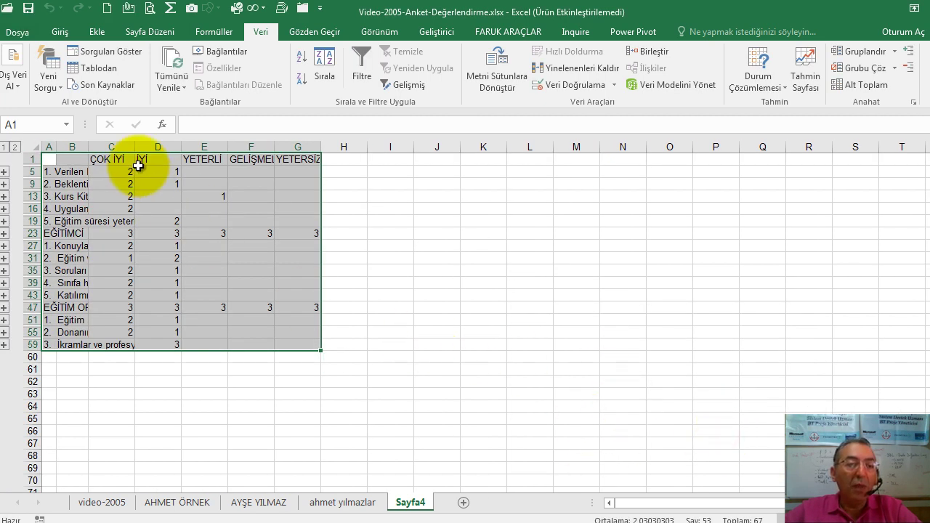
- Widen column B, then mark question 4 GELİŞMELİ and question 5 YETERSİZ on the third participant's sheet
left_click_drag(88, 147, 396, 159)
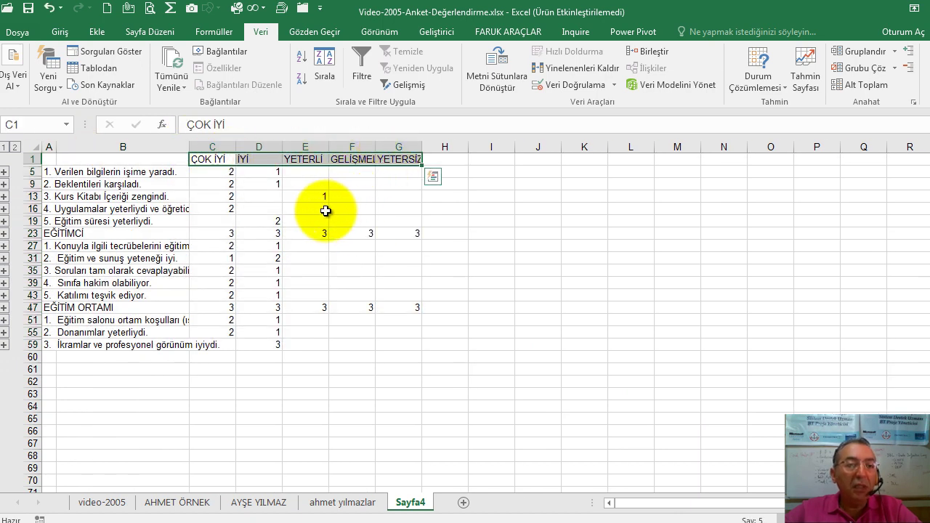
left_click(223, 208)
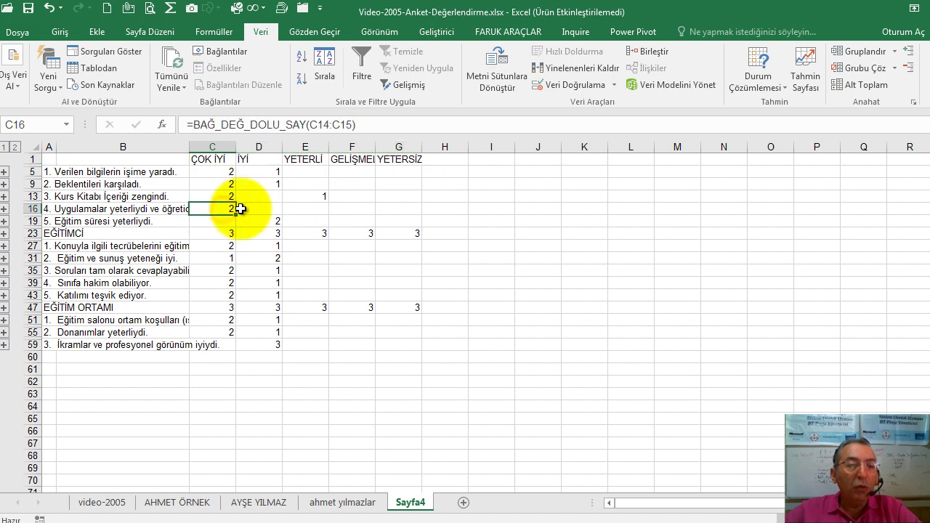
left_click(348, 500)
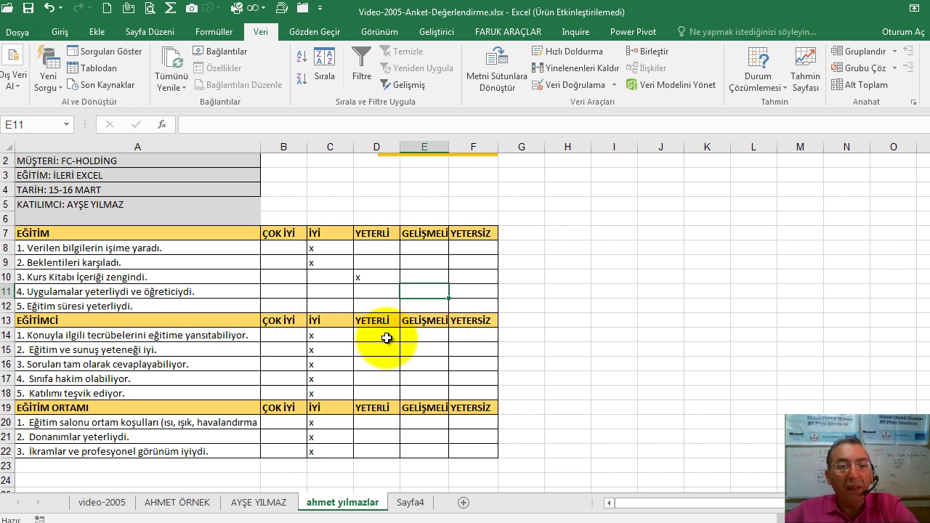
type("x")
left_click(469, 305)
type("x")
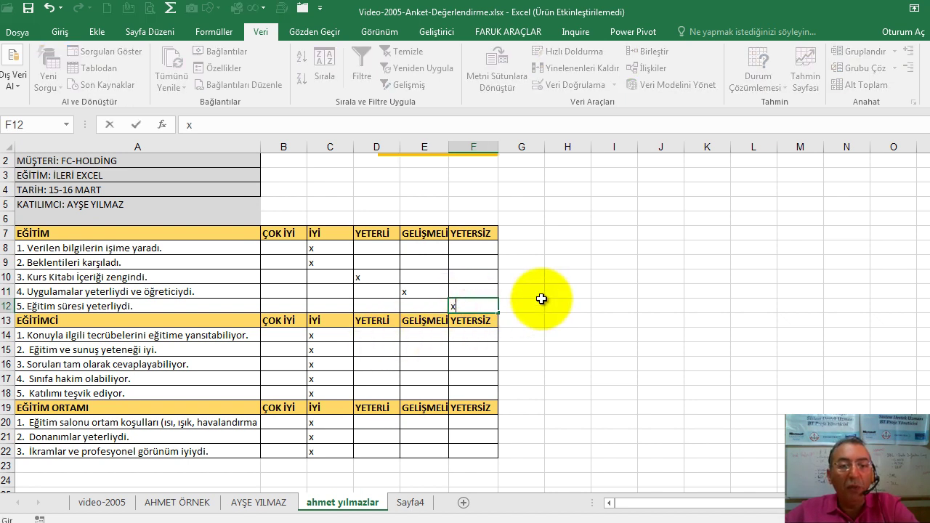
- Back on Sayfa4, check the updated counts, select C60 for totals, and widen column B further
left_click(411, 502)
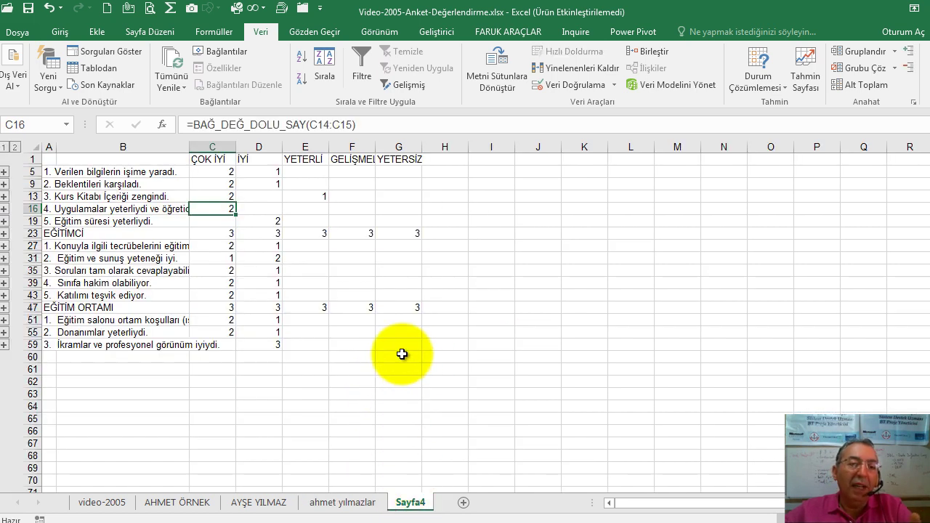
left_click(311, 196)
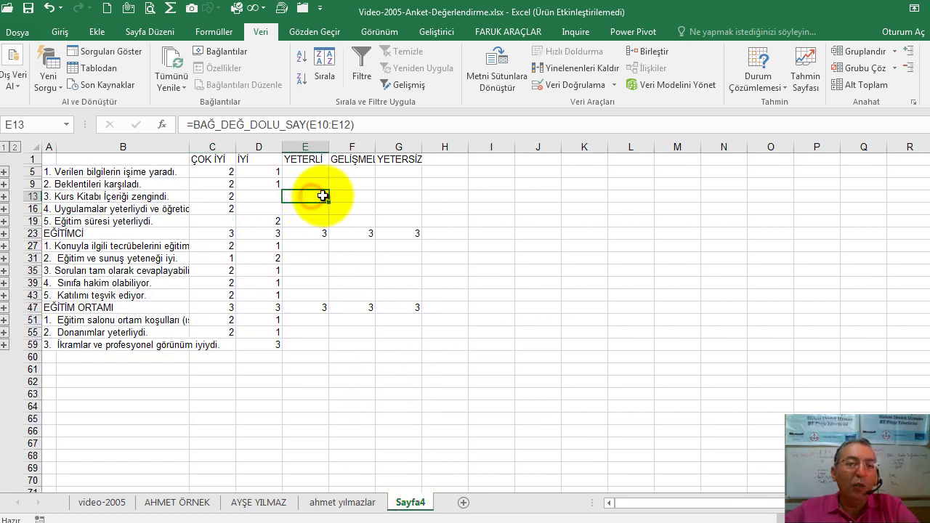
left_click_drag(215, 158, 411, 161)
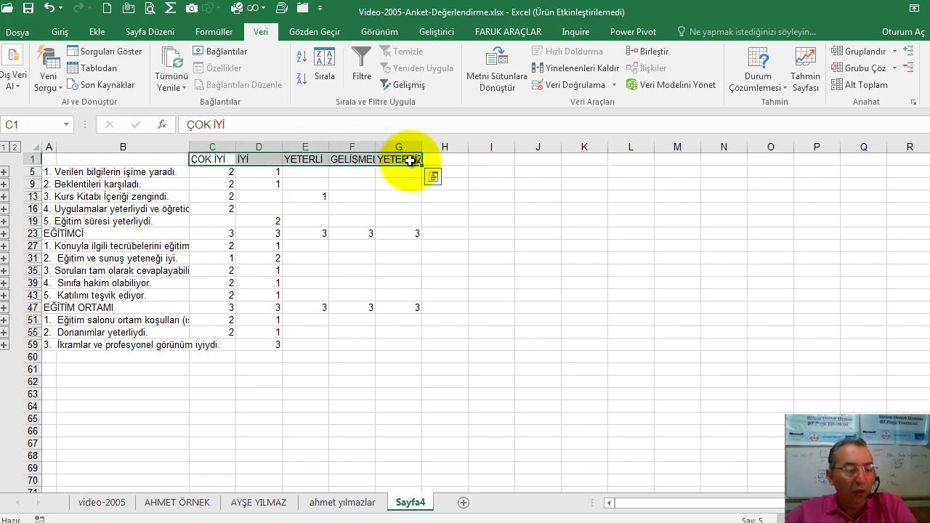
key("ctrl+q")
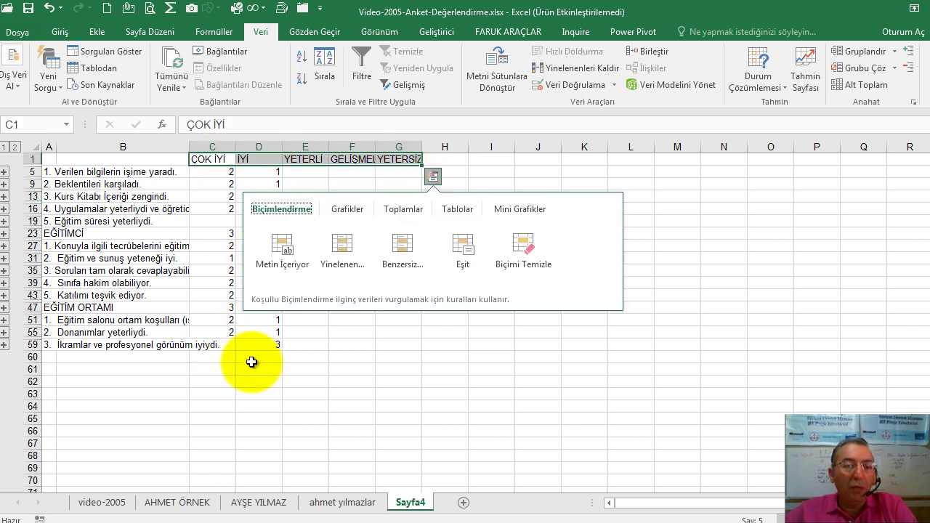
left_click(249, 356)
left_click(216, 360)
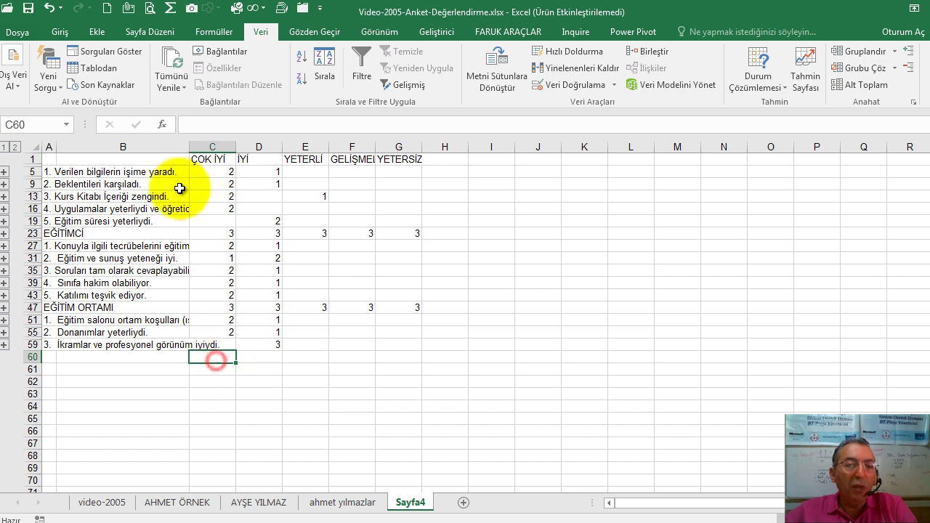
left_click_drag(188, 147, 254, 147)
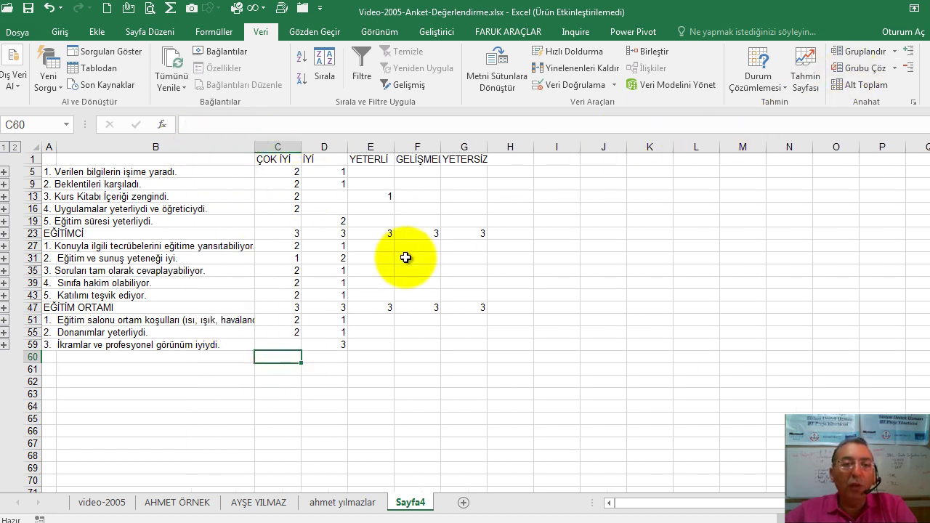
- AutoSum C60 over the question ranges C5:C16, C27:C43 and C51:C59
left_click(60, 32)
left_click(812, 51)
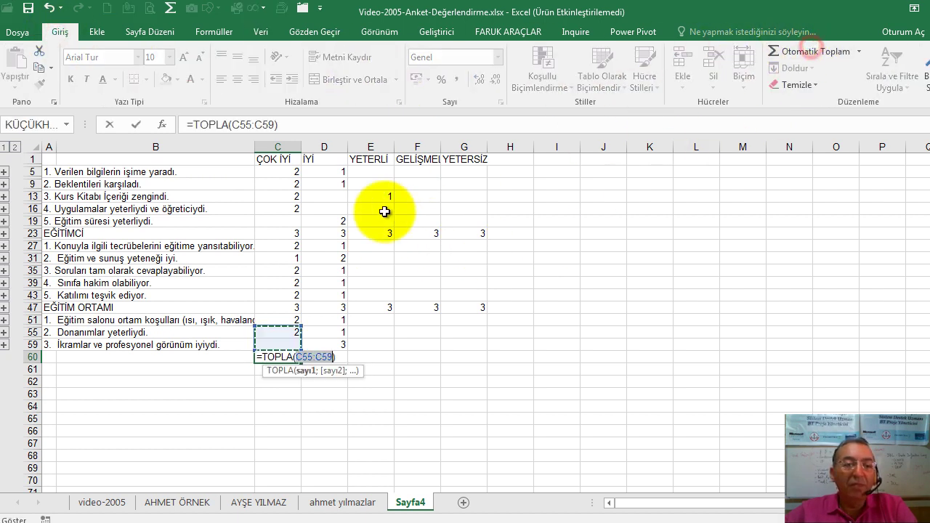
left_click_drag(281, 173, 279, 213)
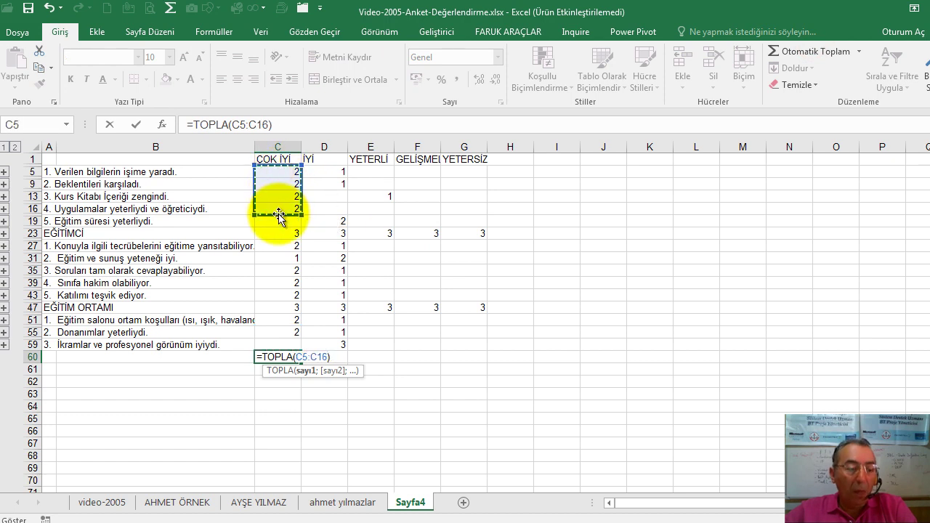
left_click_drag(287, 246, 285, 279)
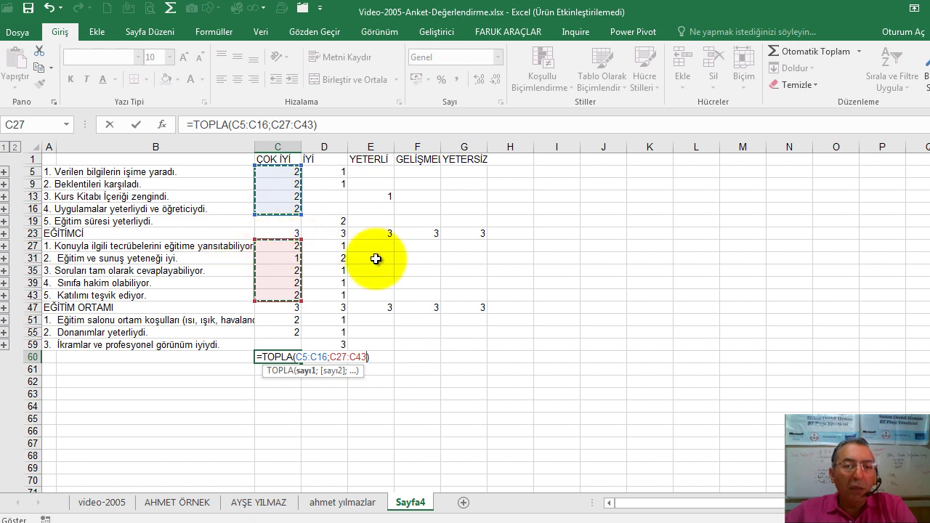
left_click_drag(277, 322, 278, 344)
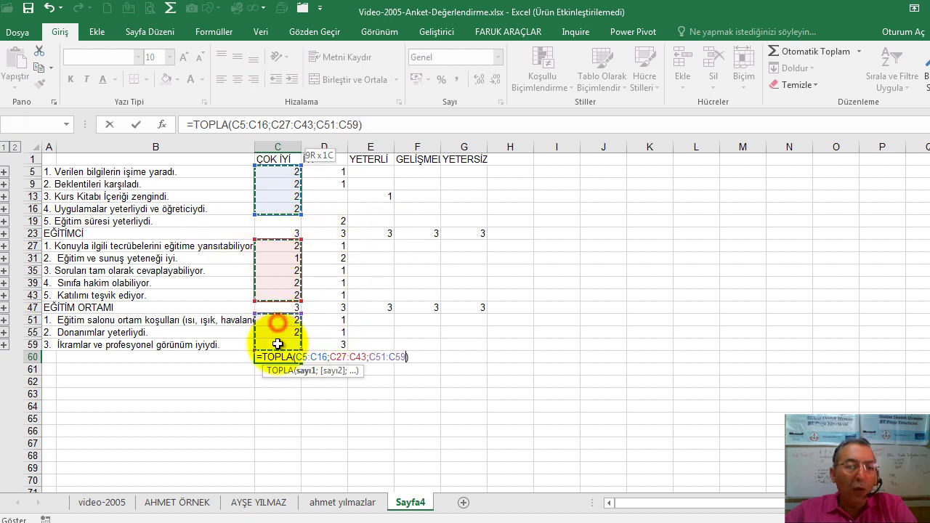
left_click(136, 125)
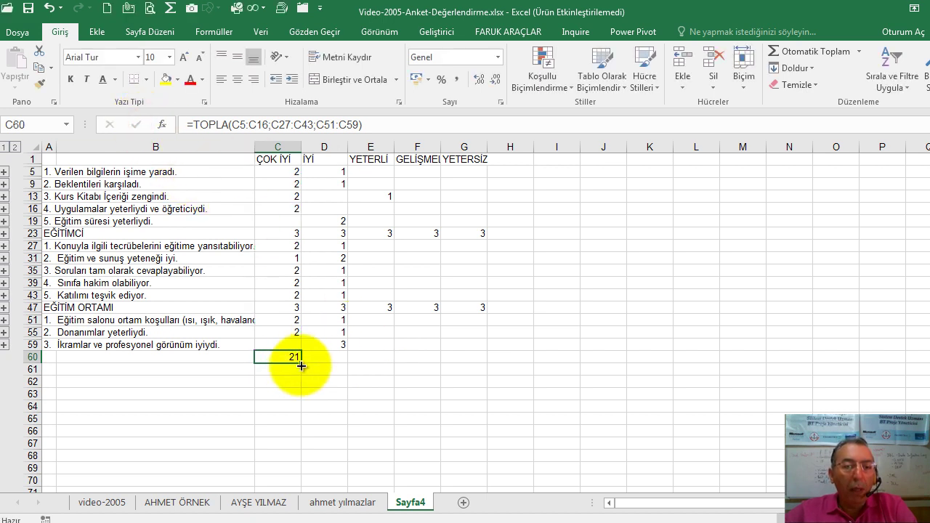
- Fill the total across to G60 and select headers C1:G1 together with totals C60:G60
left_click_drag(301, 362, 481, 361)
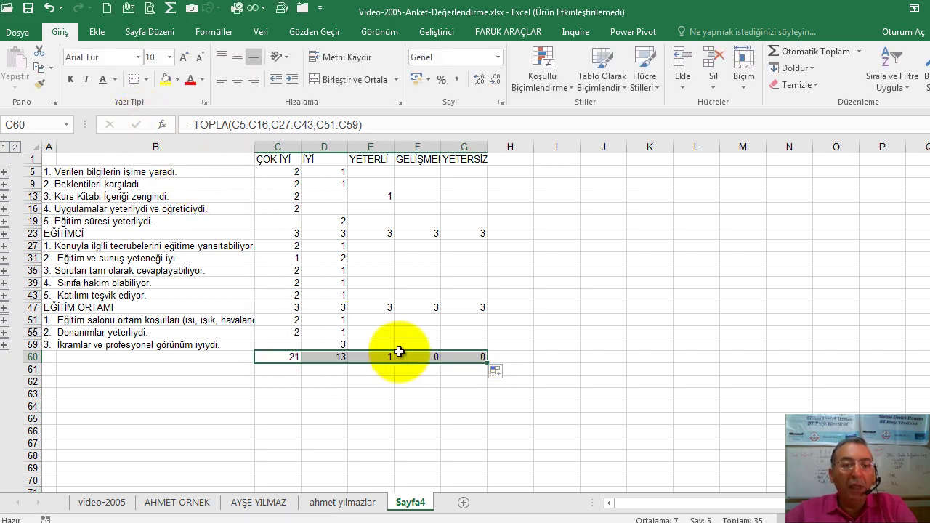
left_click(384, 356)
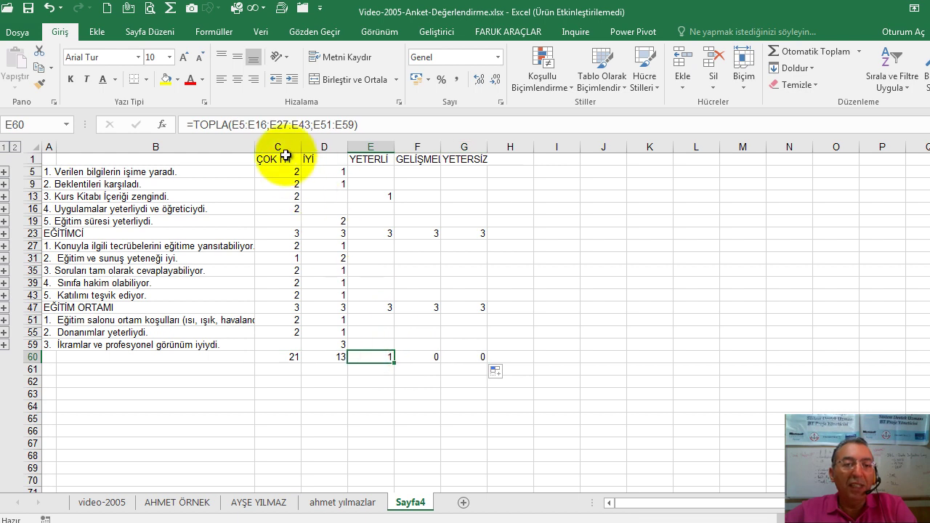
left_click_drag(285, 156, 445, 158)
left_click_drag(294, 357, 469, 362)
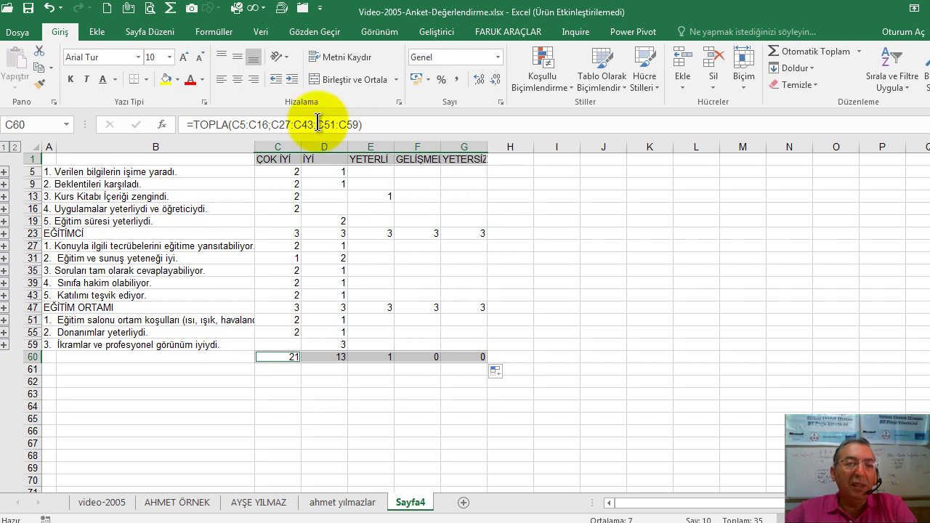
left_click(97, 33)
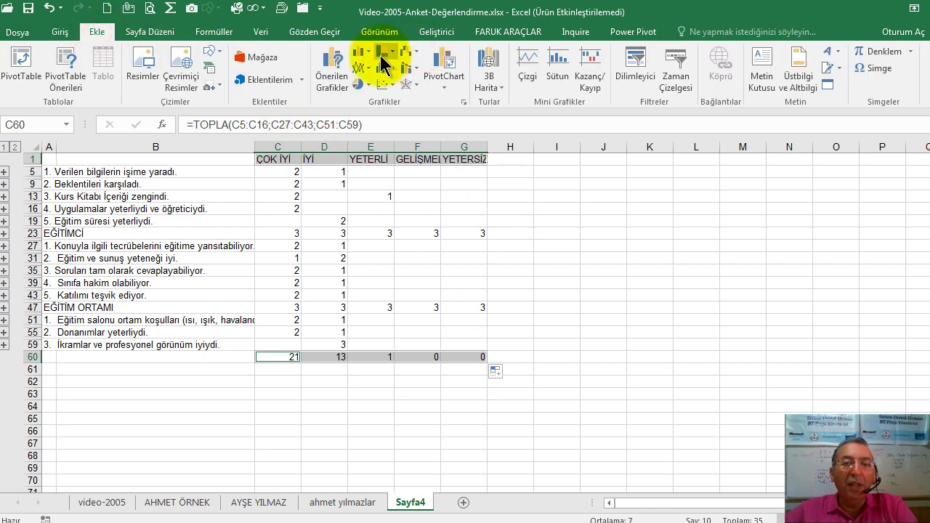
- Add a styled clustered column chart of the row 60 totals in columns I–P, then open the third participant's sheet
left_click(361, 52)
left_click(383, 97)
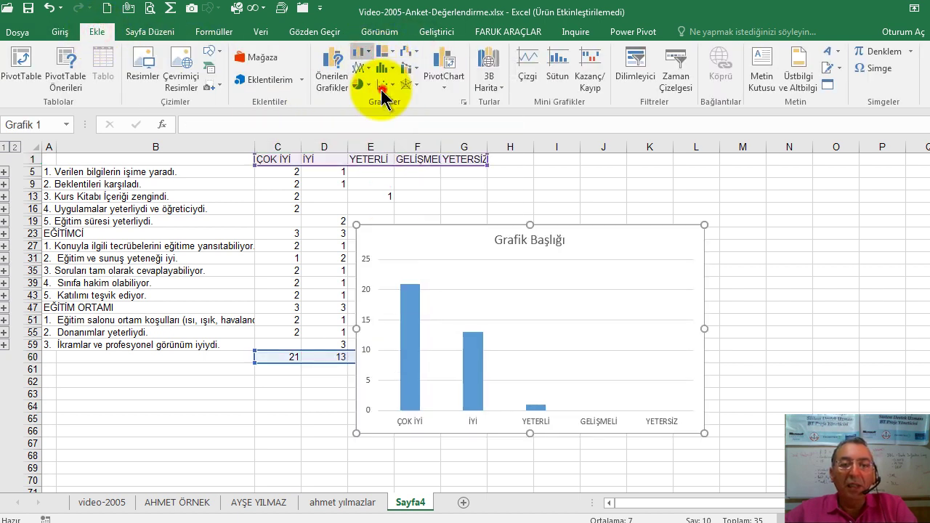
left_click_drag(615, 237, 794, 199)
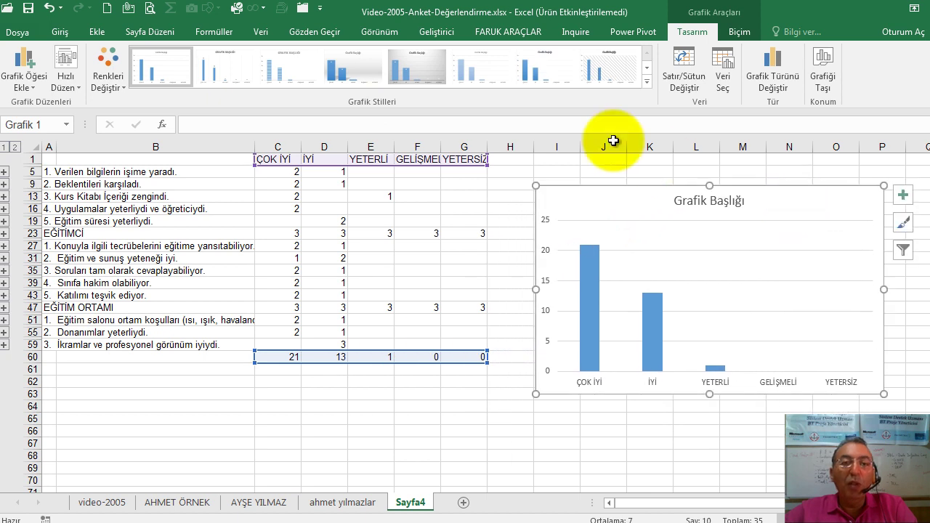
left_click(415, 73)
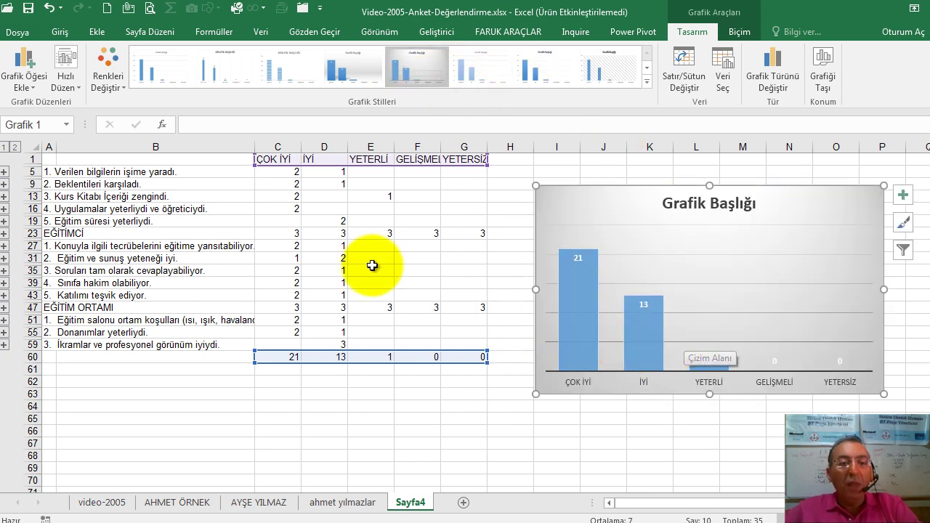
left_click(338, 502)
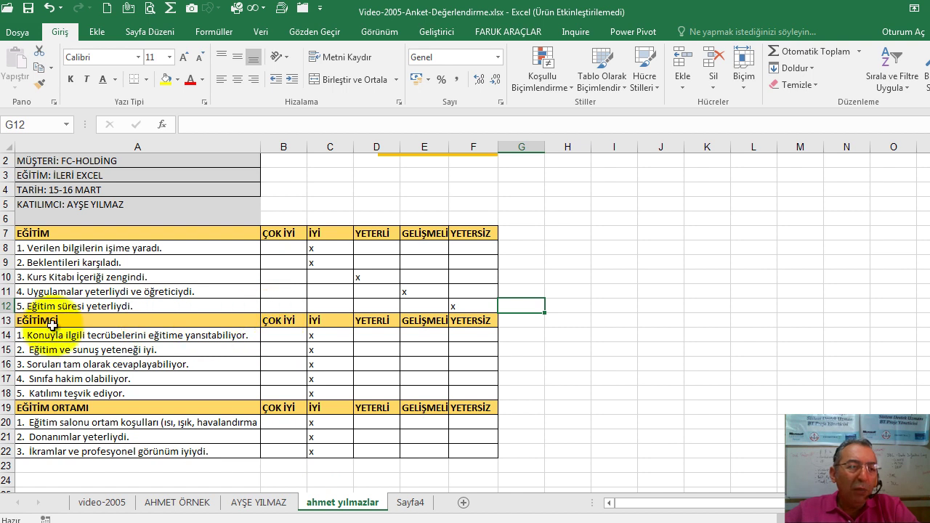
- Browse the first three participant sheets, then return to Sayfa4 and select the C60 total and column chart
left_click(266, 504)
left_click(196, 506)
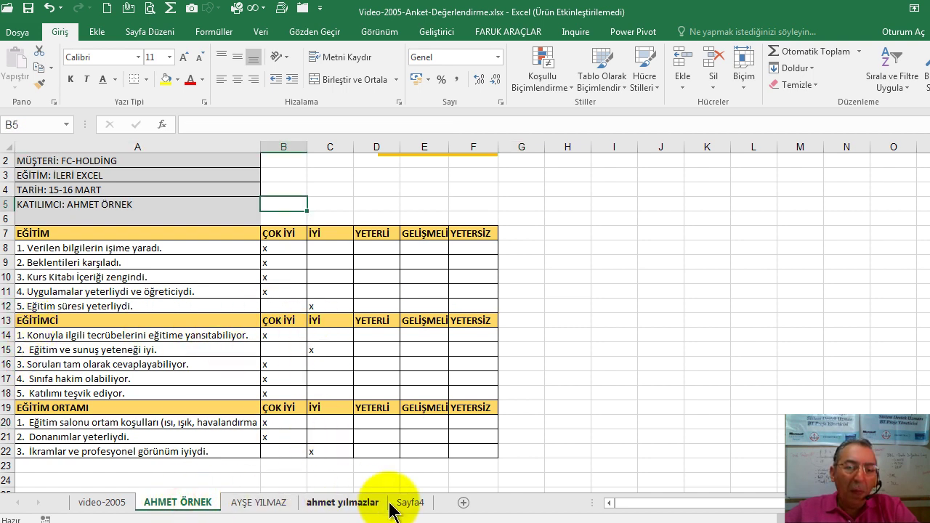
left_click(417, 503)
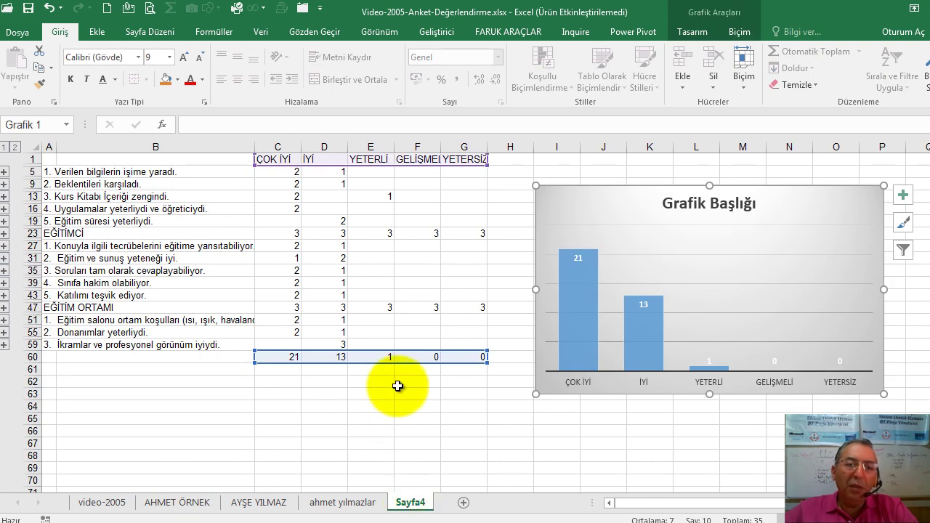
left_click(295, 357)
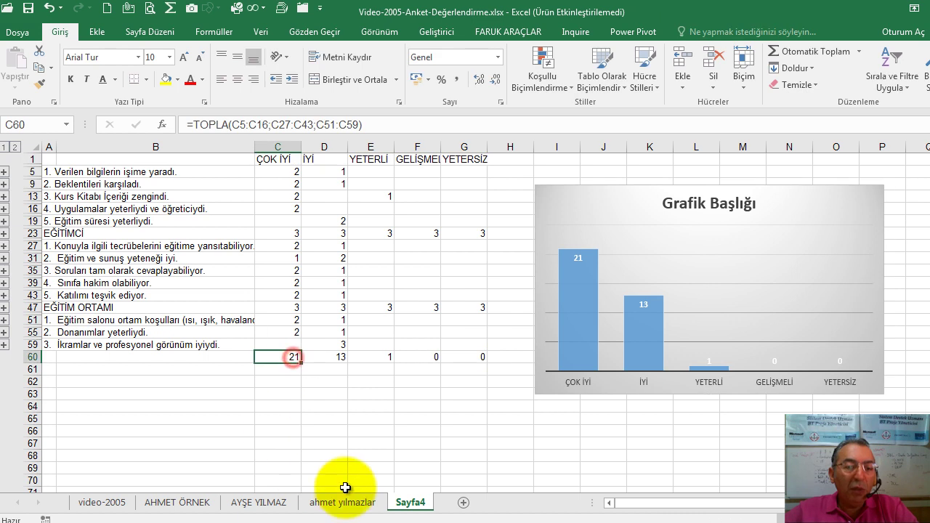
left_click(341, 501)
left_click(267, 503)
left_click(191, 503)
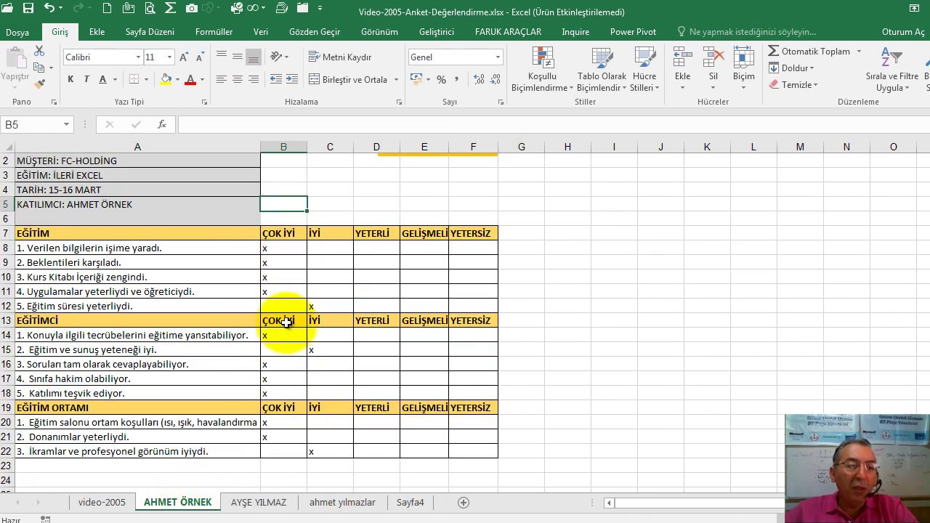
left_click(409, 502)
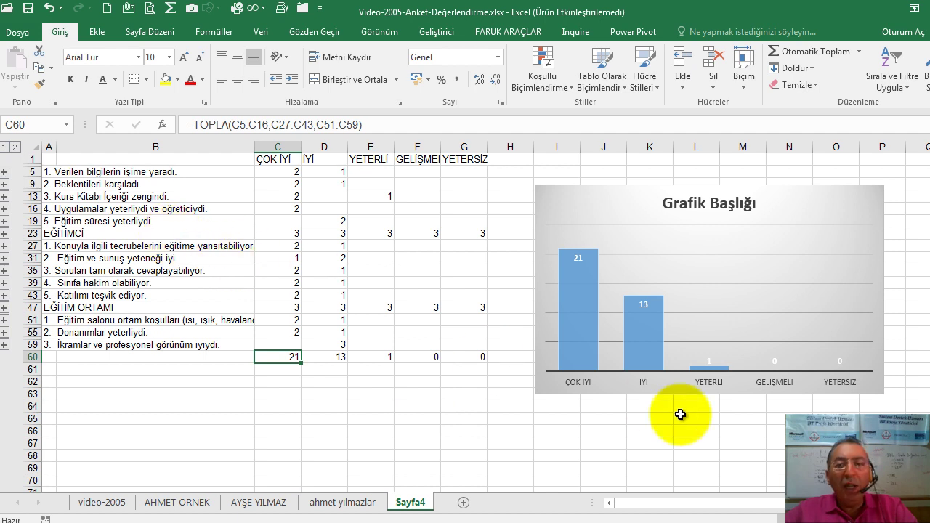
left_click(805, 208)
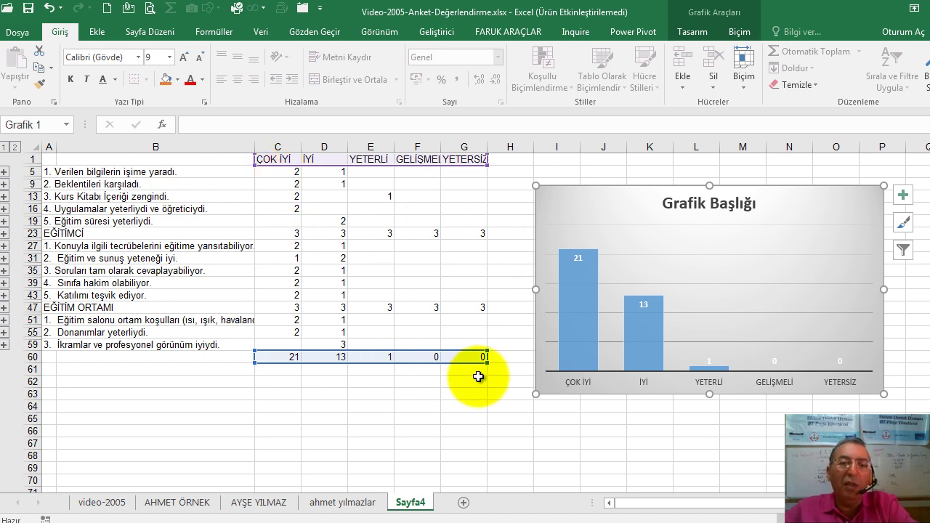
left_click(730, 211)
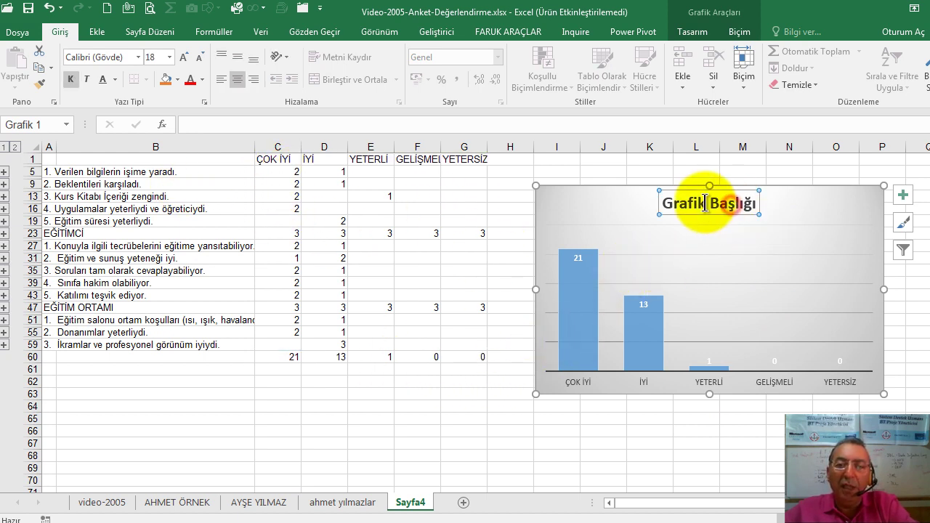
left_click_drag(663, 204, 772, 202)
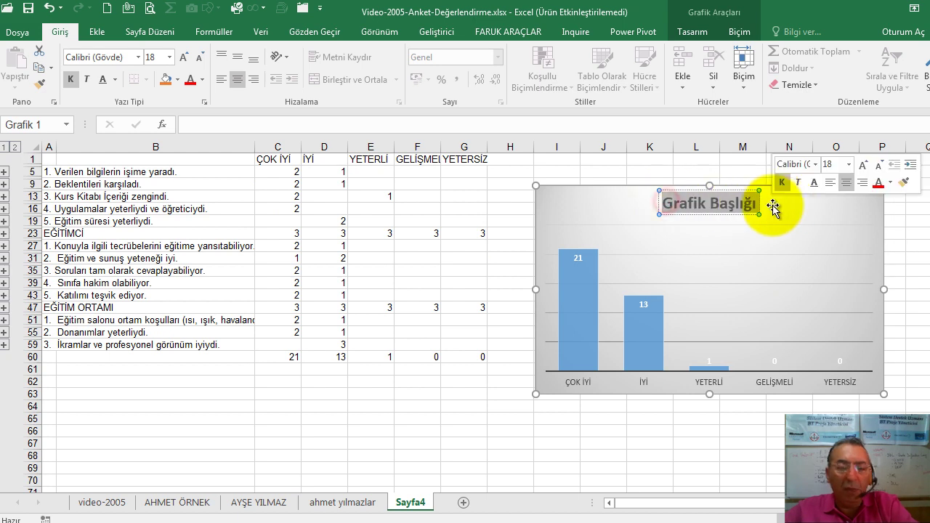
type("genel")
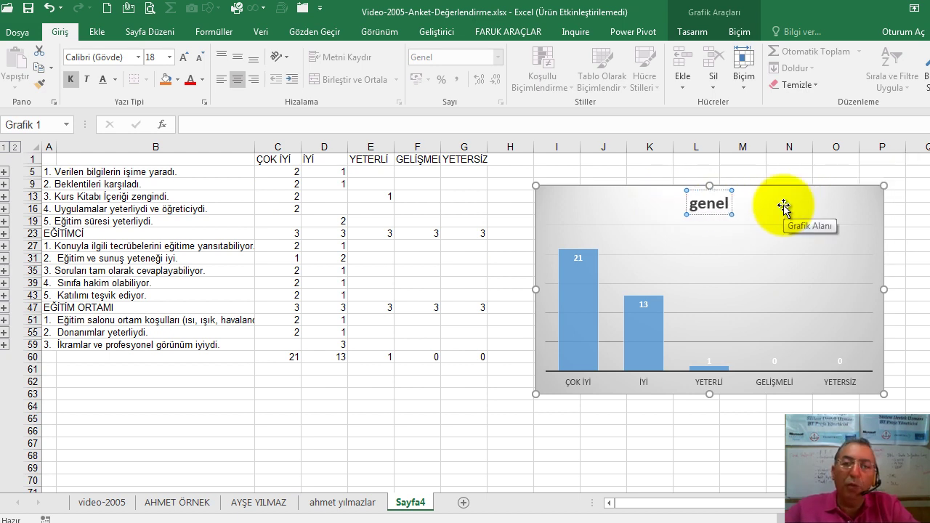
left_click(517, 455)
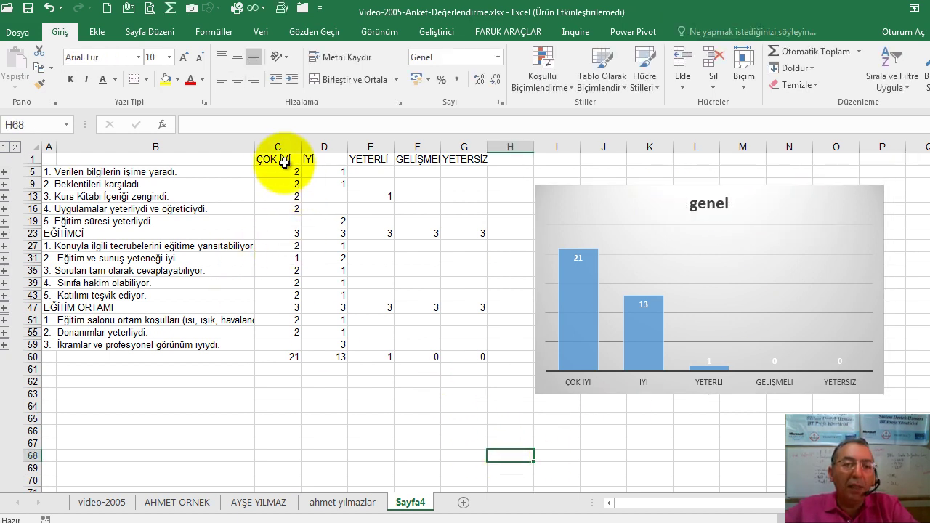
left_click_drag(284, 162, 485, 156)
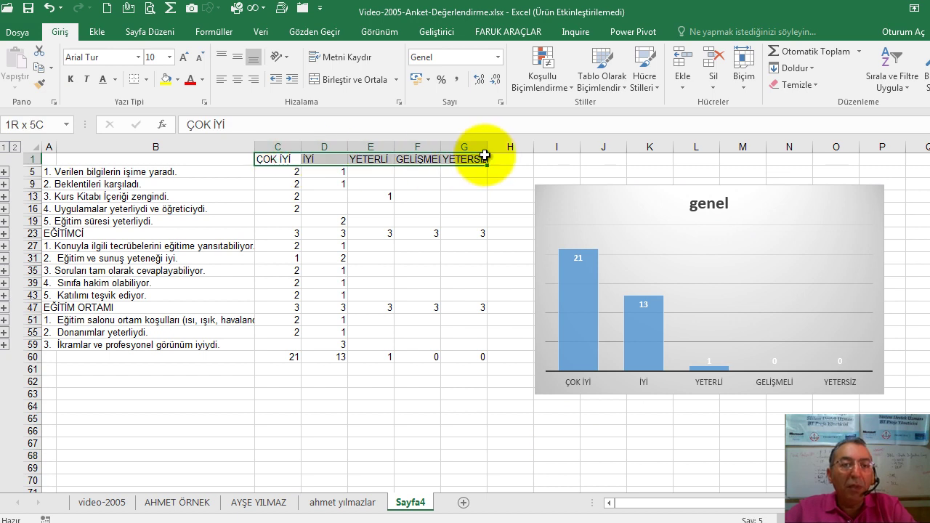
left_click(281, 159)
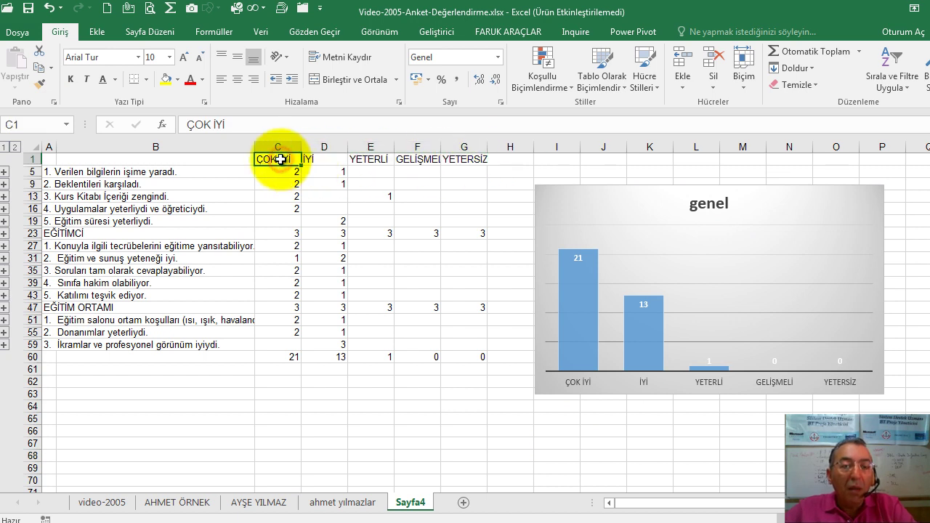
left_click_drag(281, 159, 456, 158)
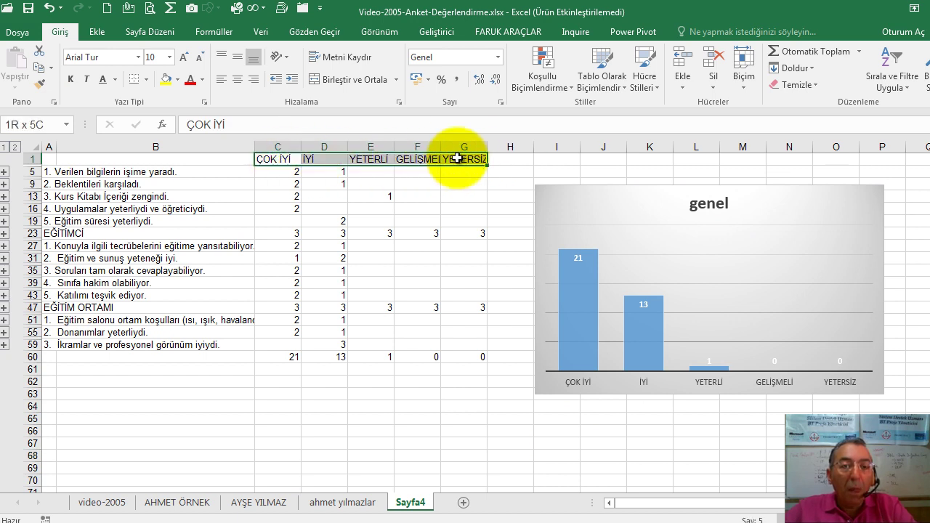
left_click(281, 234)
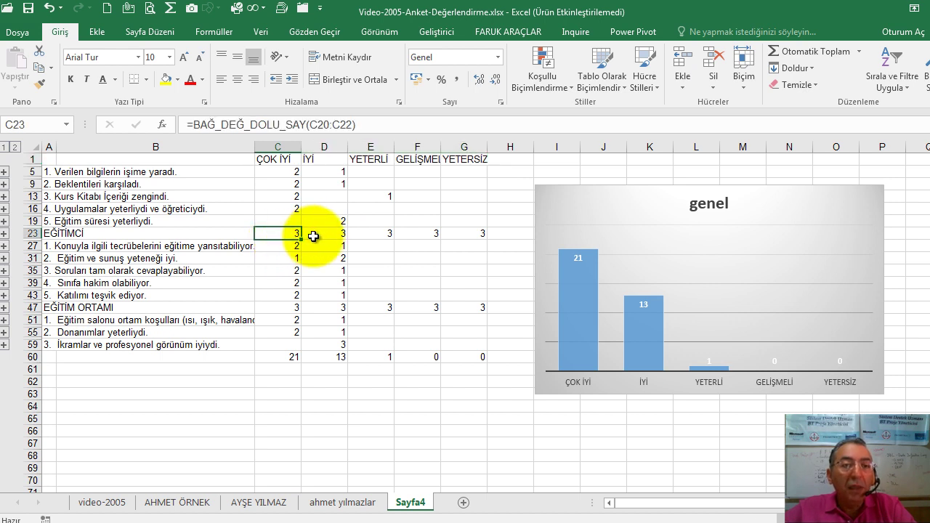
- Change C23 to =BAĞ_DEĞ_DOLU_SAY(C5:C19) and fill it across to G23, giving 10, 6, 2, 0, 0
double_click(282, 234)
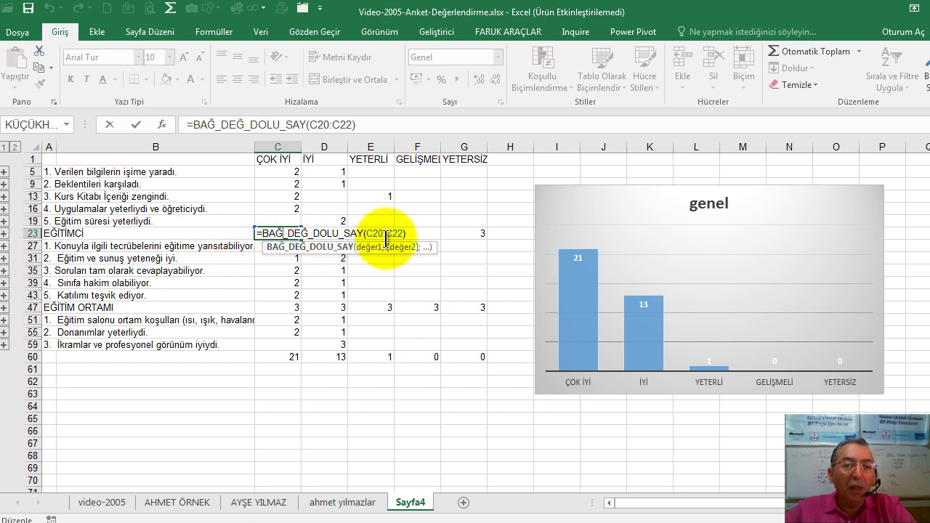
mouse_move(290, 169)
left_mouse_down()
mouse_move(289, 206)
mouse_move(276, 208)
left_mouse_up()
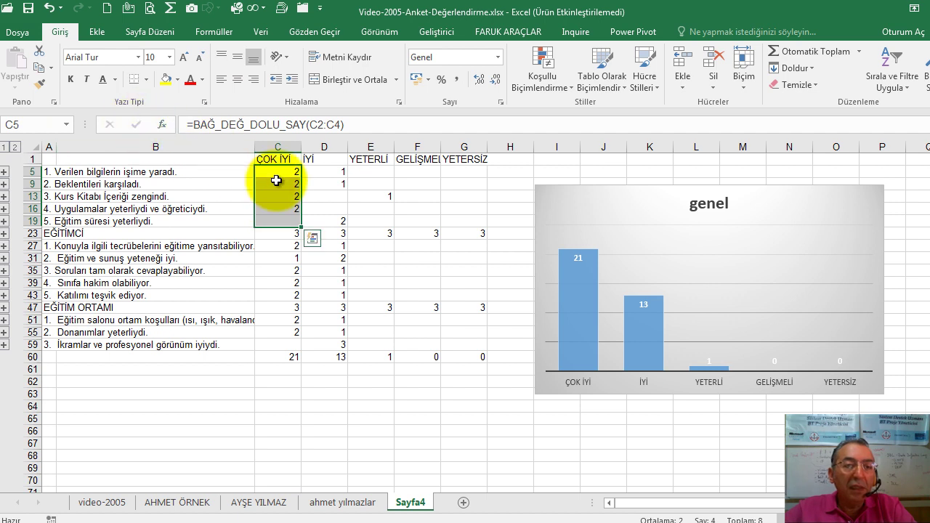
double_click(291, 233)
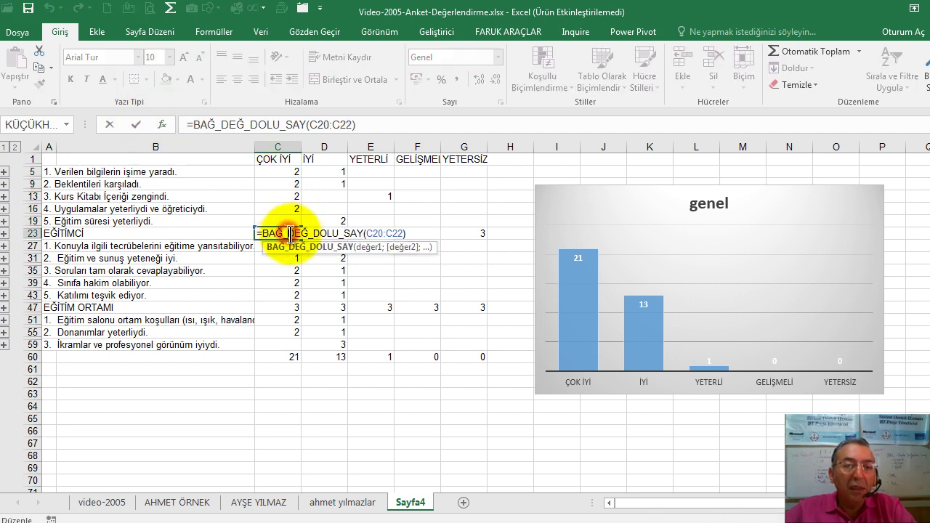
left_click_drag(402, 233, 371, 233)
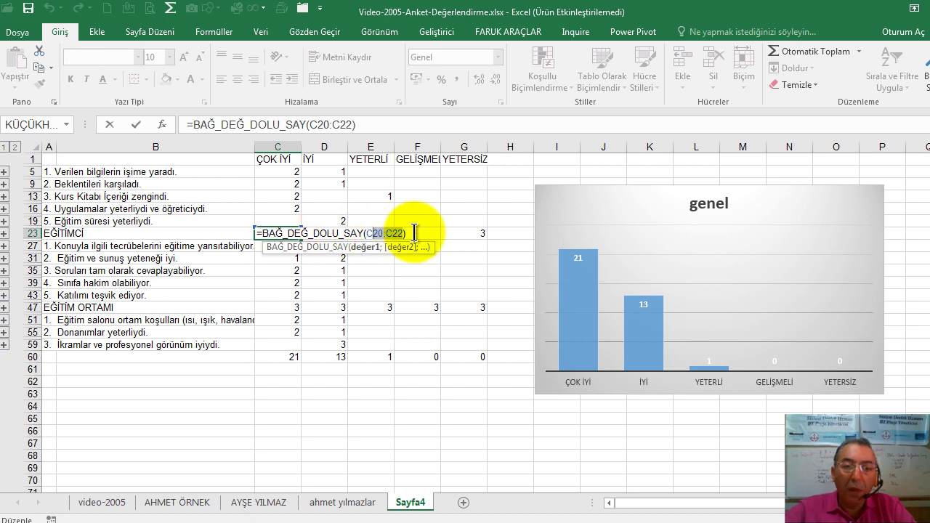
key("BackSpace")
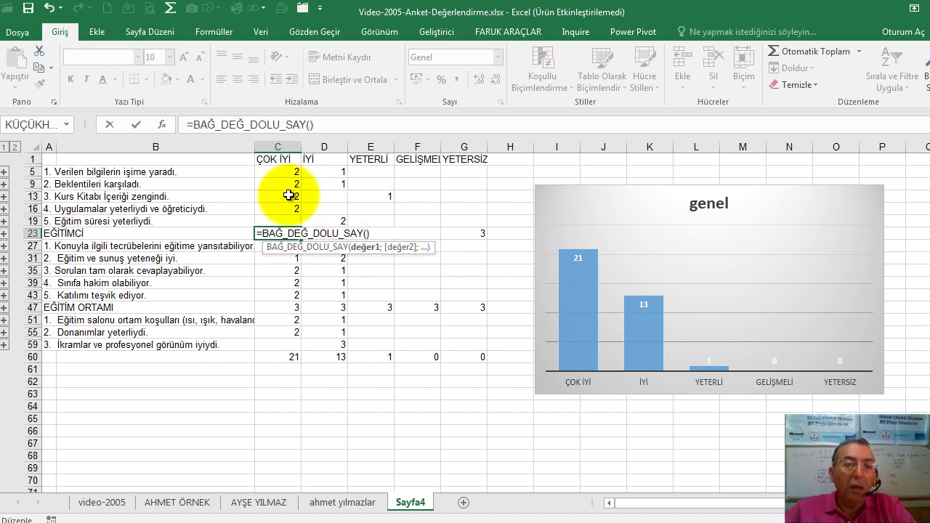
left_click(292, 172)
left_click_drag(292, 194, 295, 210)
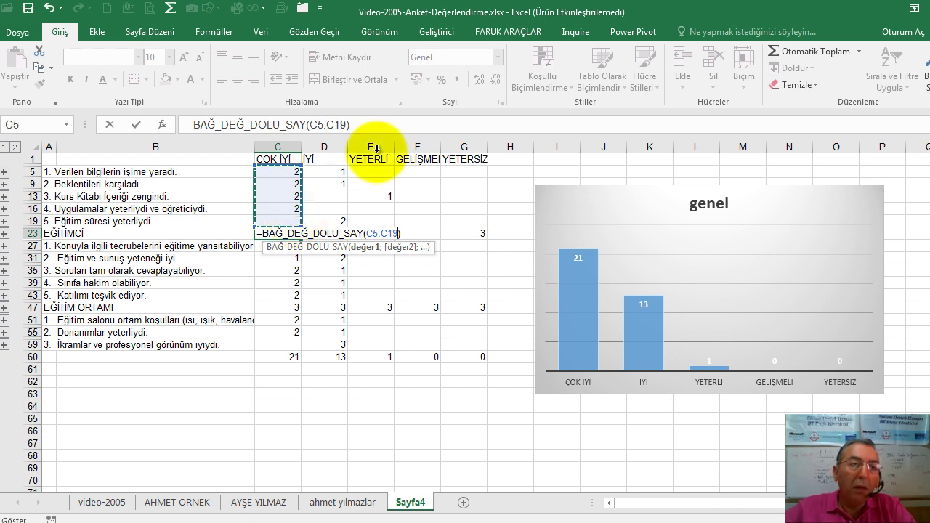
left_click(136, 125)
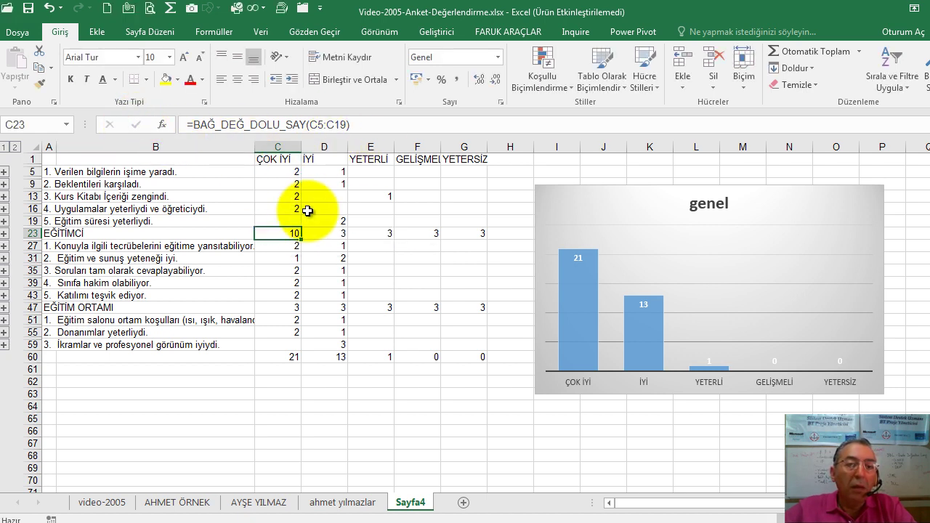
left_click_drag(301, 239, 474, 235)
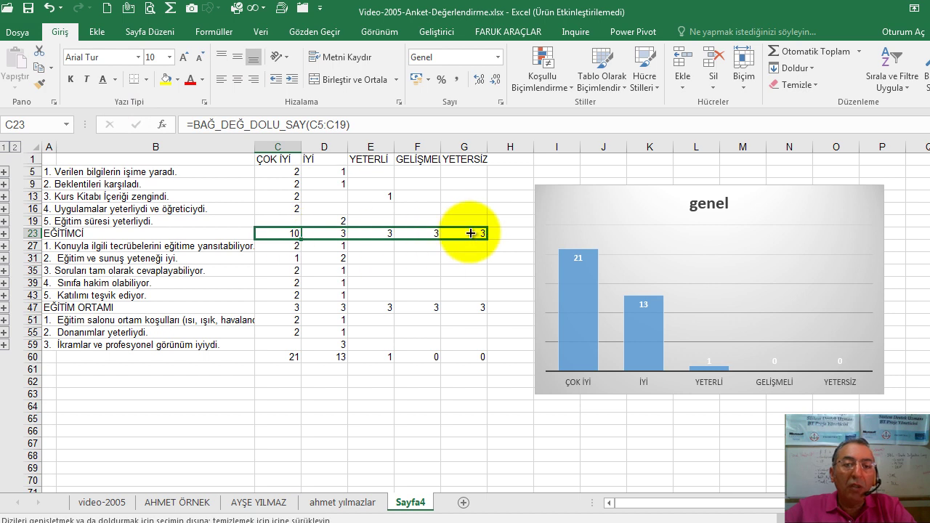
- Move the genel chart right and insert a clustered column chart of C1:G1 with C23:G23
left_click_drag(581, 201, 720, 179)
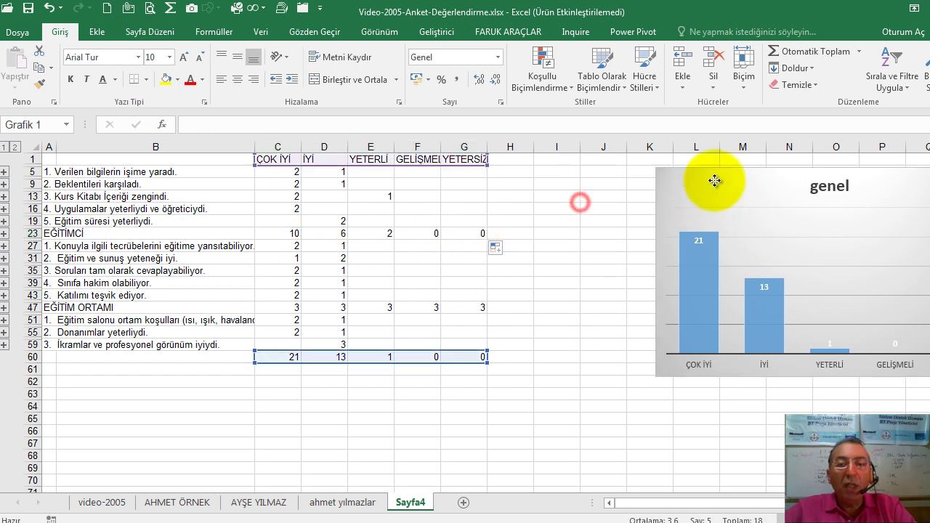
left_click_drag(273, 160, 458, 159)
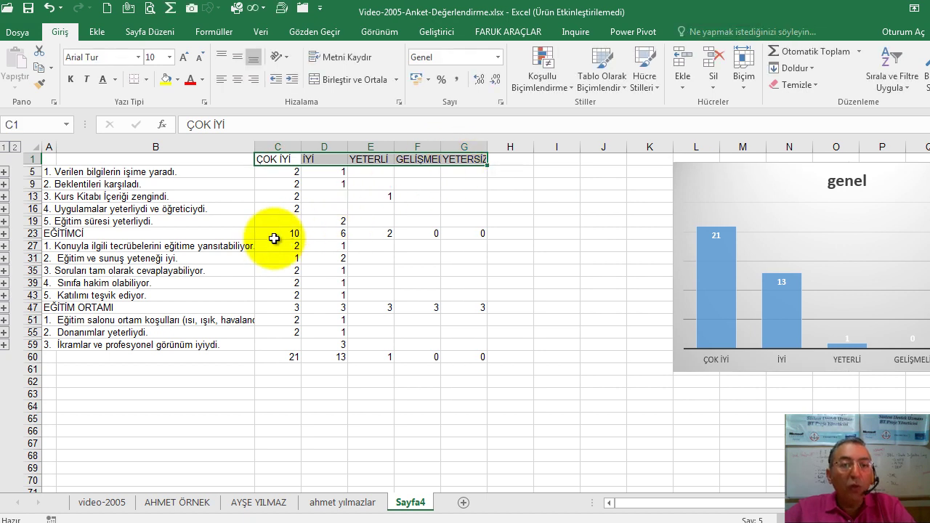
left_click_drag(273, 234, 441, 229)
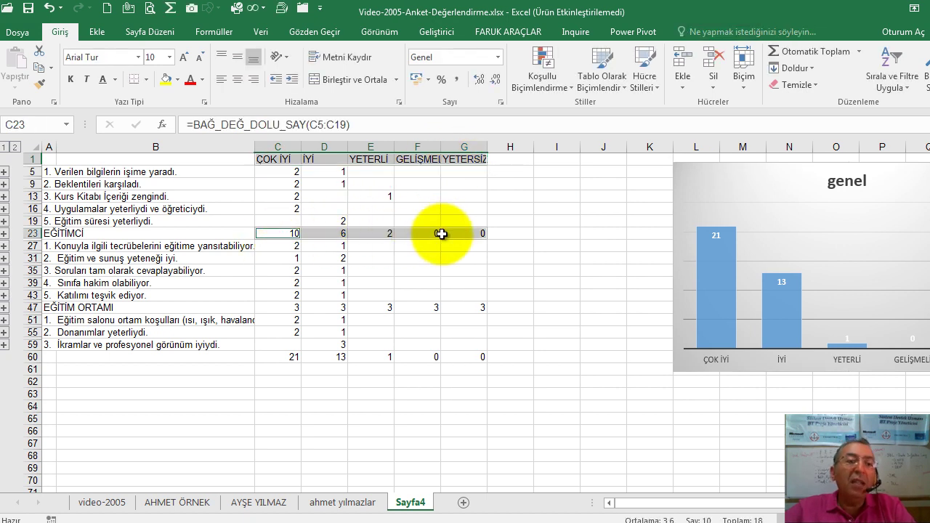
left_click(94, 31)
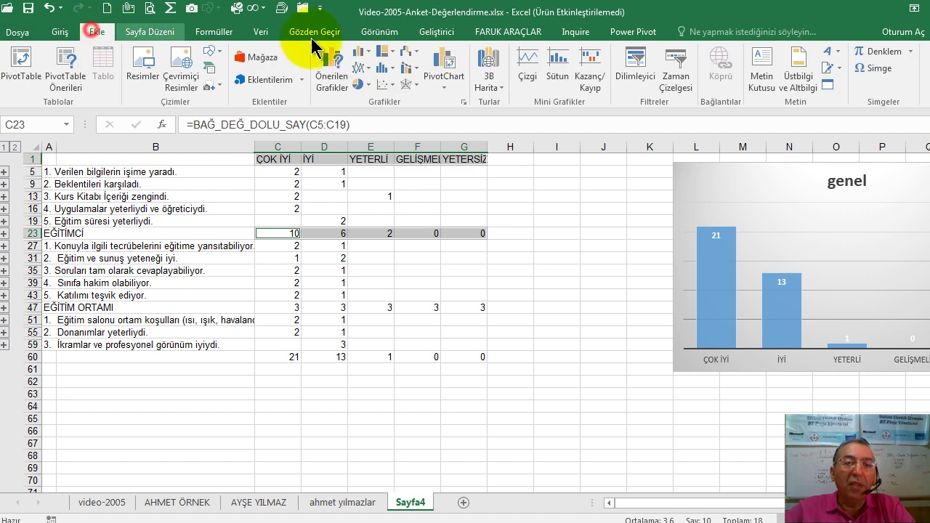
left_click(361, 53)
left_click(377, 95)
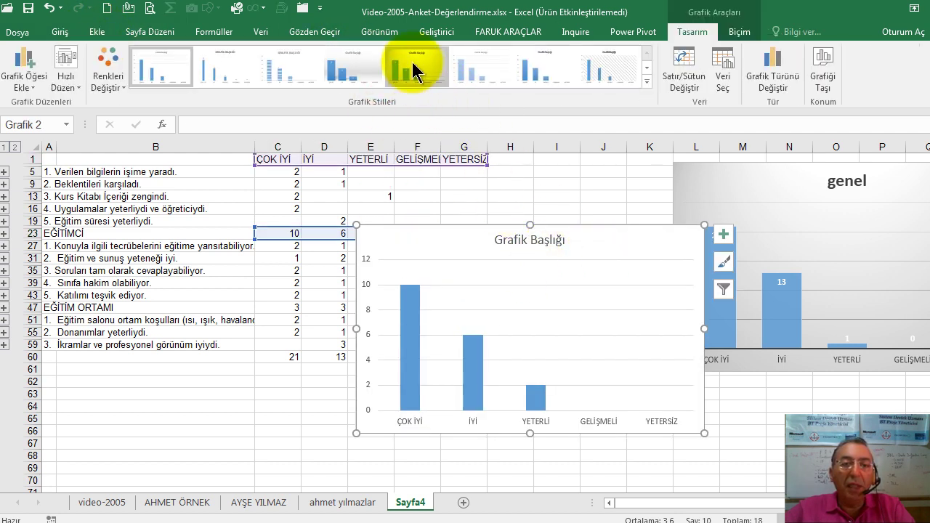
- Apply a shaded chart style and place the new chart below the genel chart
left_click(412, 65)
mouse_move(598, 257)
left_mouse_down()
mouse_move(467, 340)
mouse_move(415, 411)
left_mouse_up()
scroll(369, 316, "down", 1)
scroll(369, 316, "up", 1)
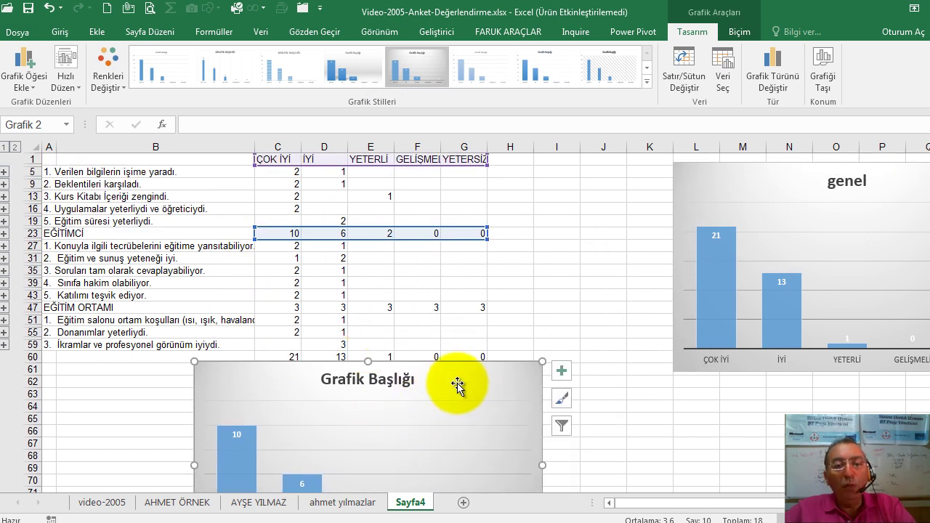
left_click_drag(457, 386, 835, 429)
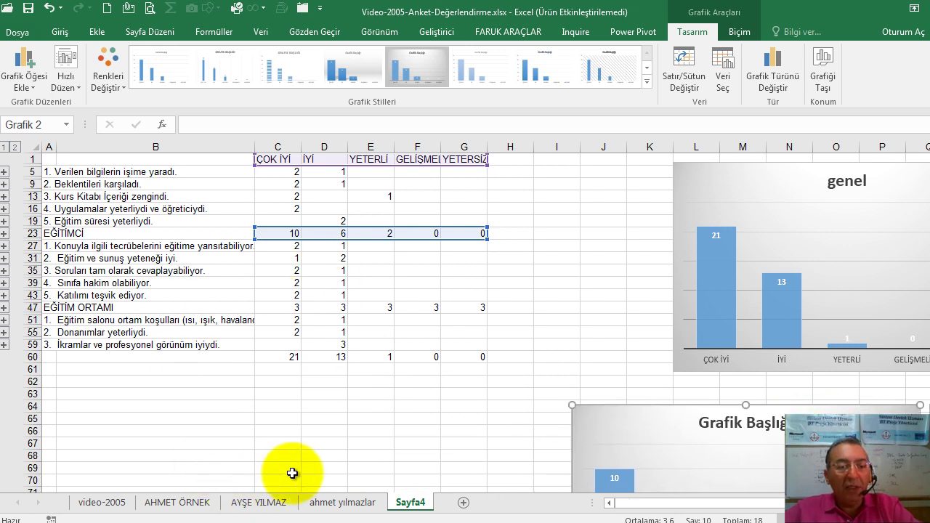
- Flip through the participant survey sheets and return to the Sayfa4 summary
left_click(190, 503)
left_click(253, 502)
left_click(321, 499)
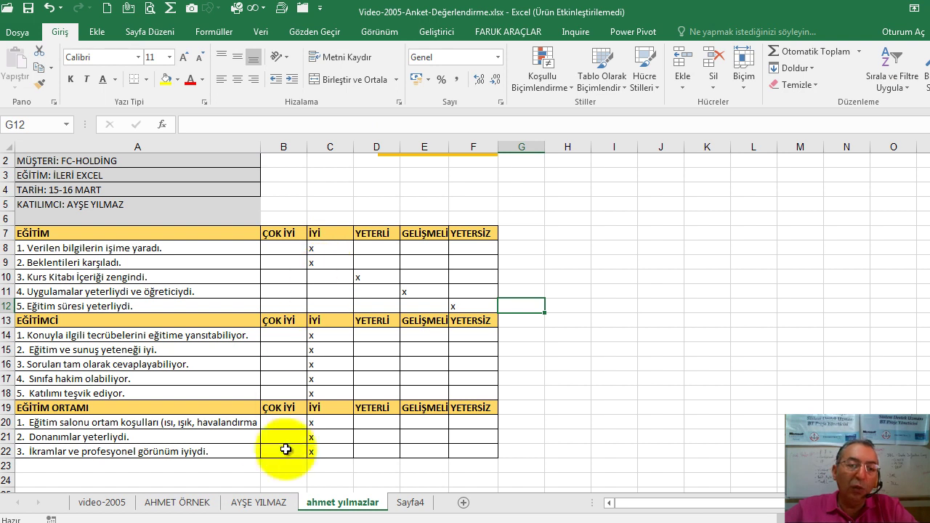
left_click(261, 501)
left_click(170, 502)
left_click(250, 503)
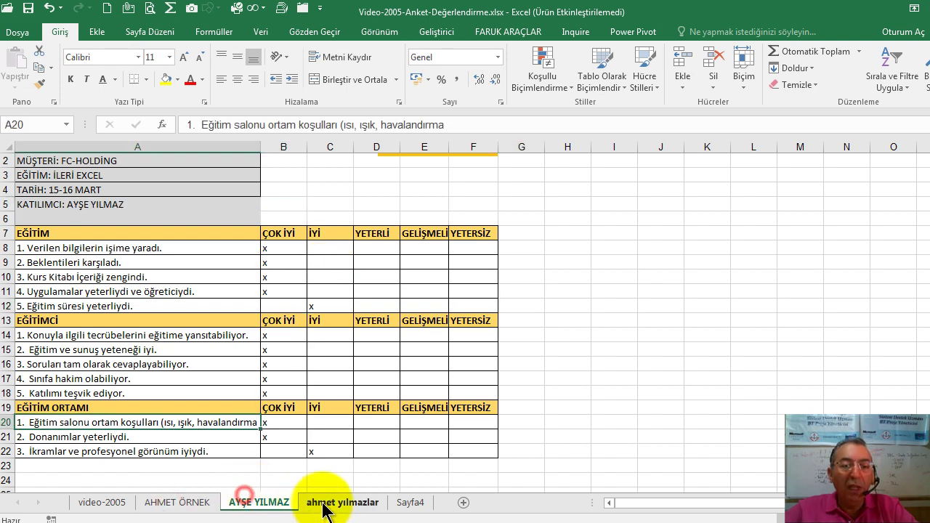
left_click(335, 503)
left_click(409, 502)
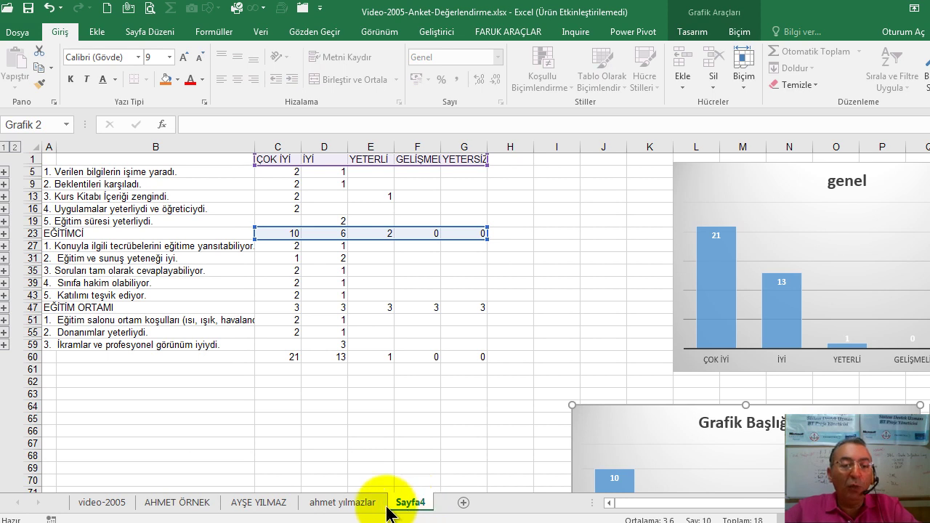
- Compare the participant sheets again, then back on Sayfa4 shift the EĞİTİMCİ chart left and down
left_click(177, 503)
left_click(255, 503)
left_click(333, 506)
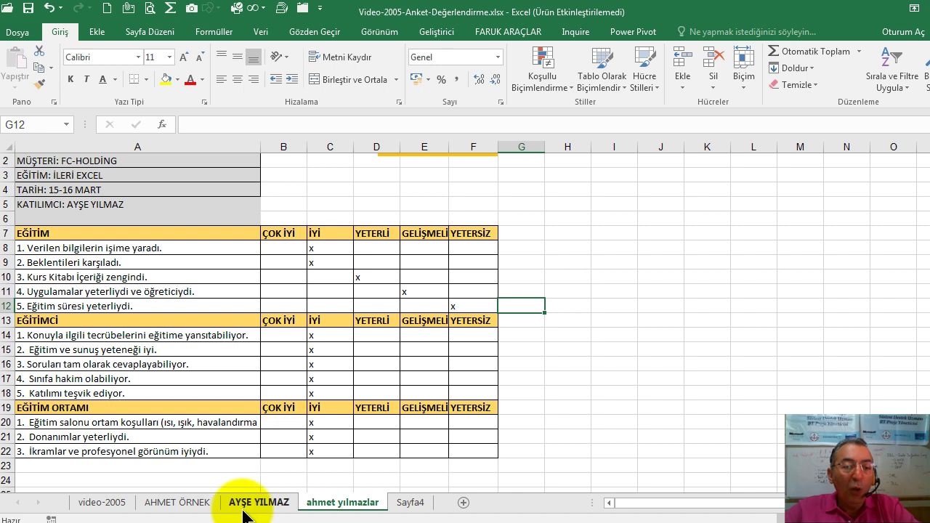
left_click(254, 503)
left_click(176, 502)
left_click(259, 502)
left_click(330, 503)
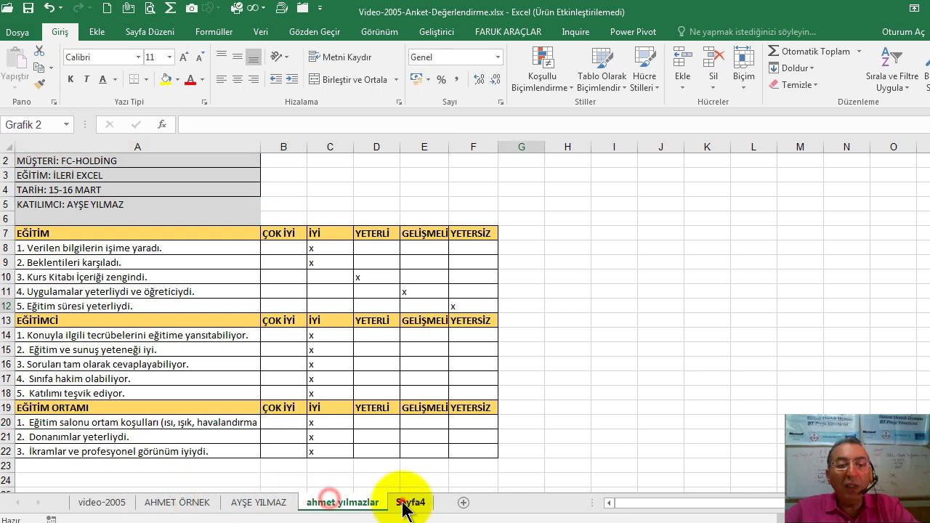
left_click(408, 502)
left_click_drag(625, 432, 559, 462)
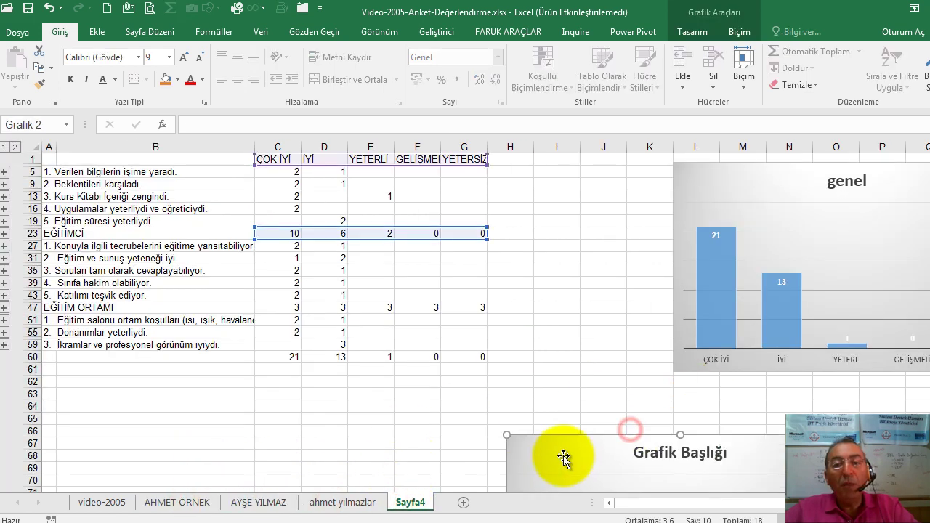
left_click(116, 505)
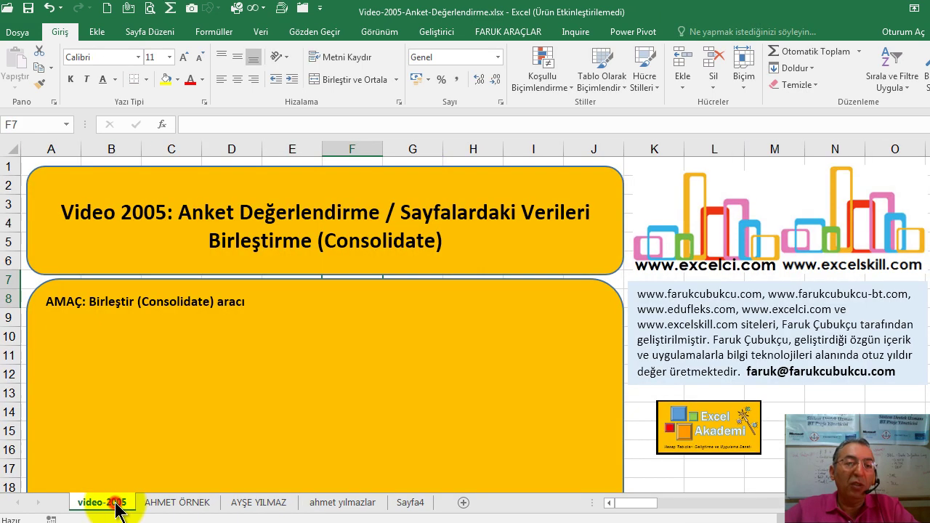